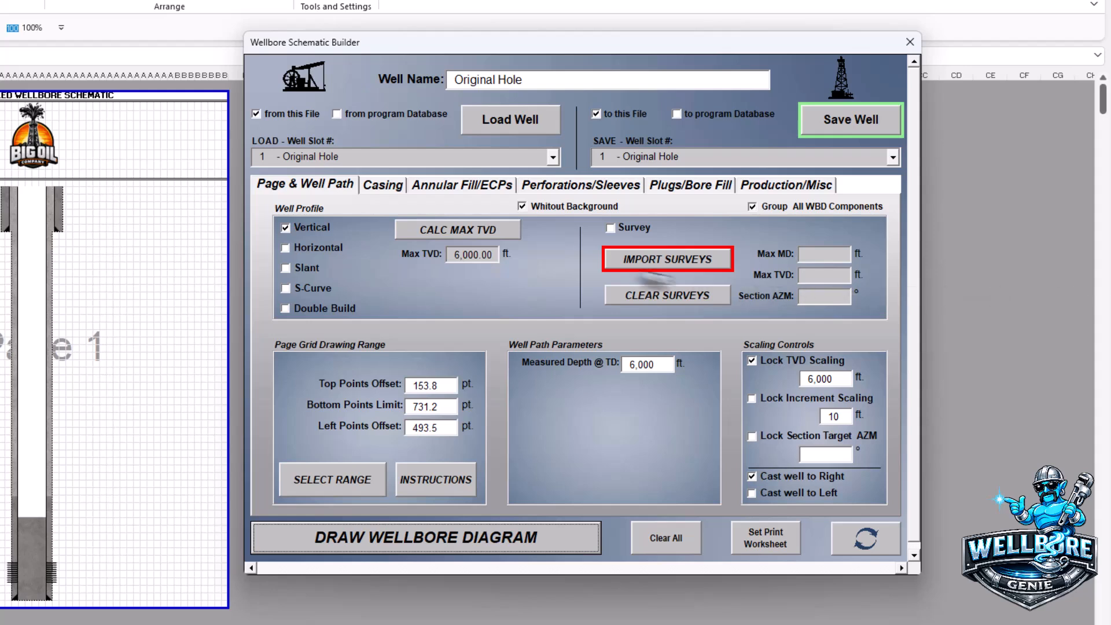
Rename the well as Sidetrack 1 and save it to well slot 2 in this file.
left_click(384, 185)
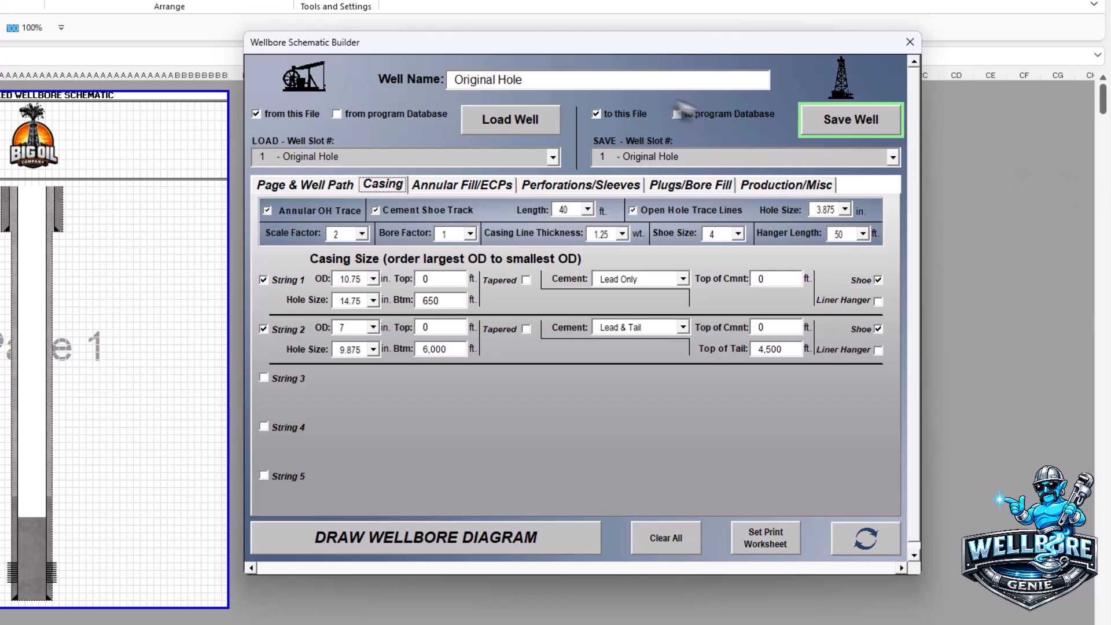
left_click_drag(542, 81, 383, 76)
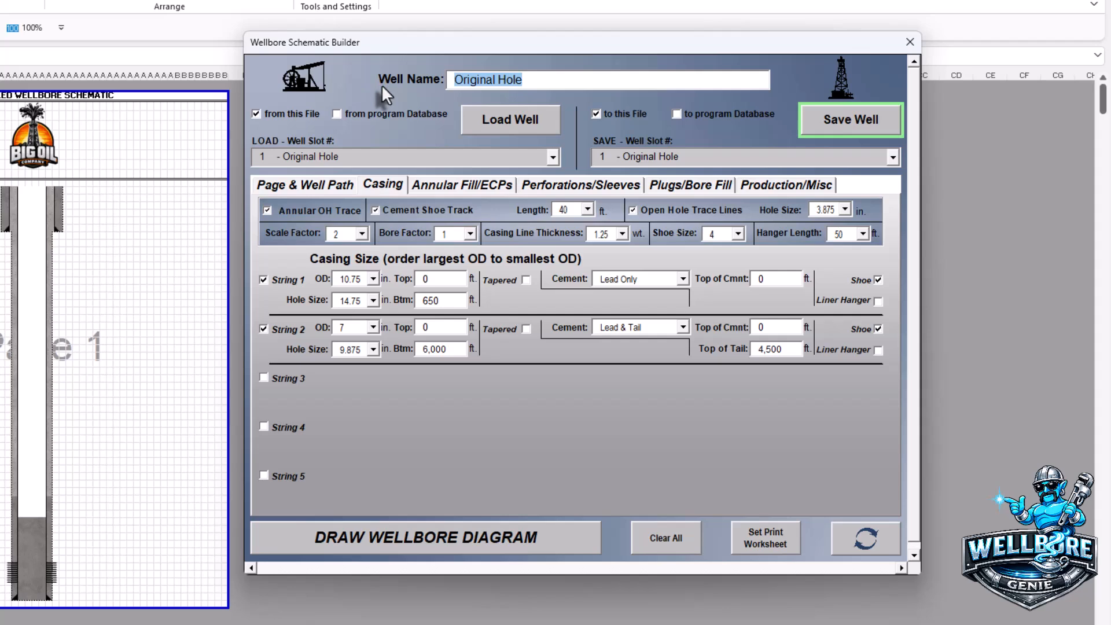
type("Side")
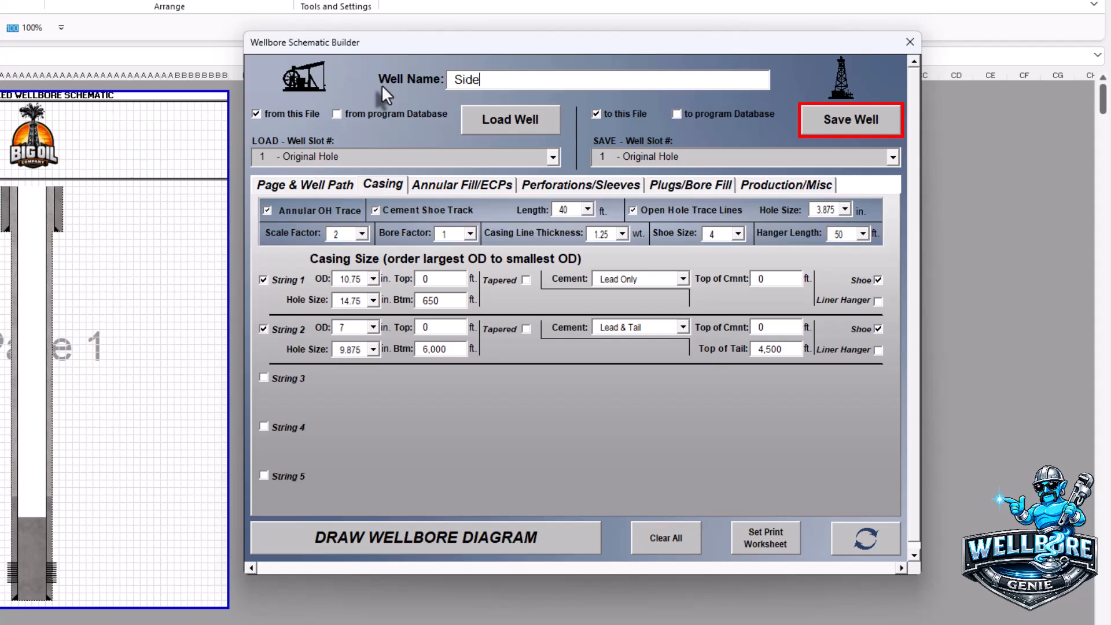
type("track 1")
left_click(893, 158)
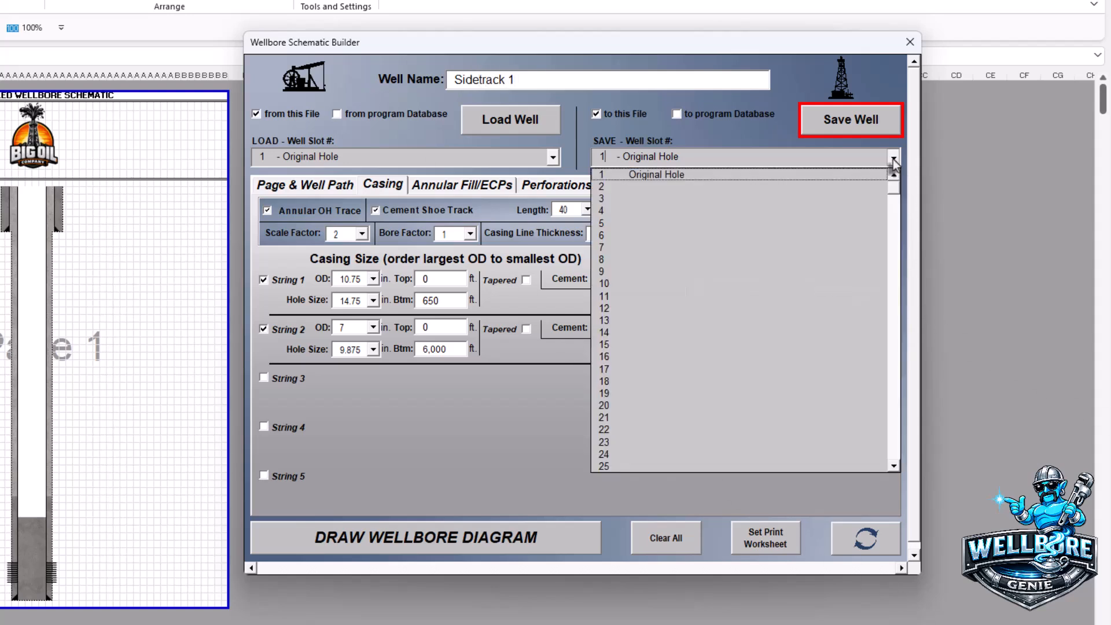
left_click(850, 186)
left_click(862, 121)
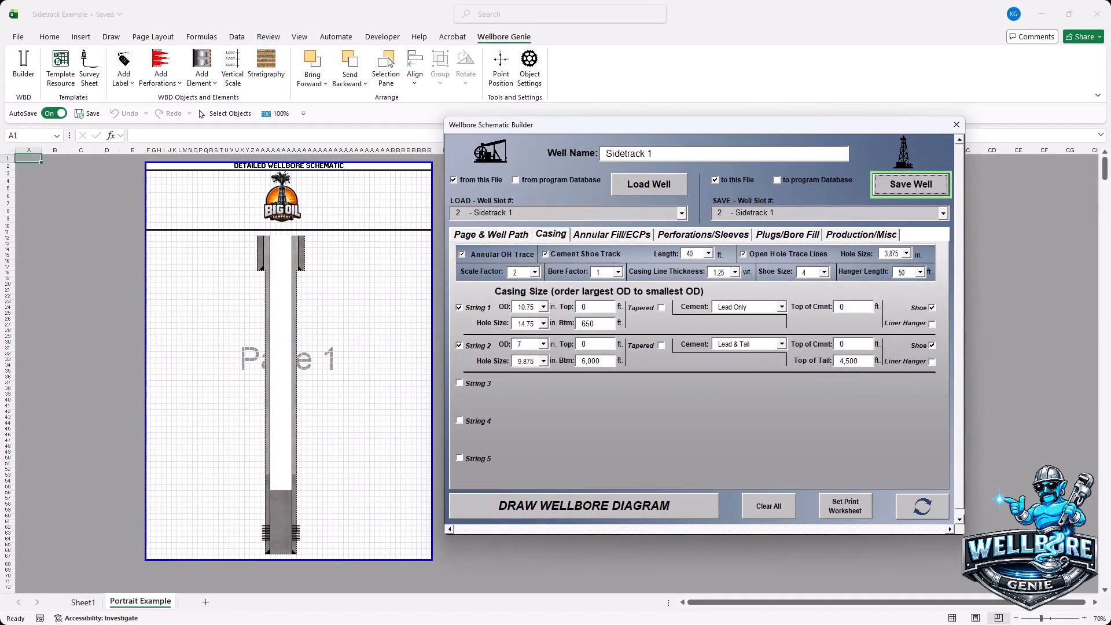
Add a vertical TVD depth scale to the schematic, with left orientation and a maximum TVD of 6,000 ft.
left_click(233, 66)
left_click(559, 387)
left_click(634, 233)
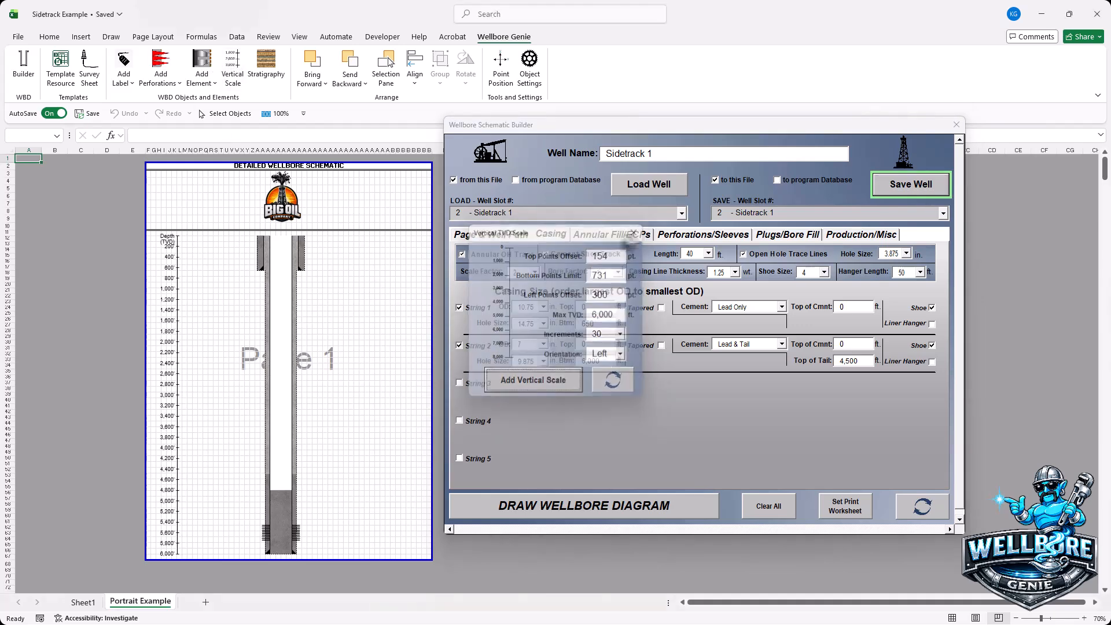
Change the well profile to S-Curve and set the kick off point to 3,000 ft.
left_click(482, 235)
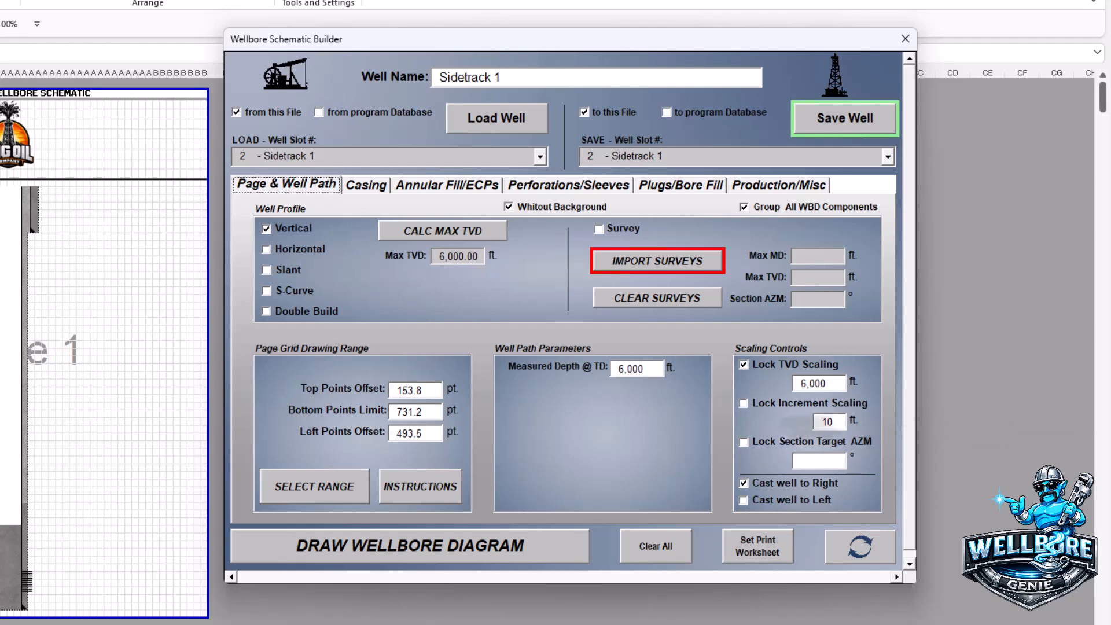
left_click(266, 291)
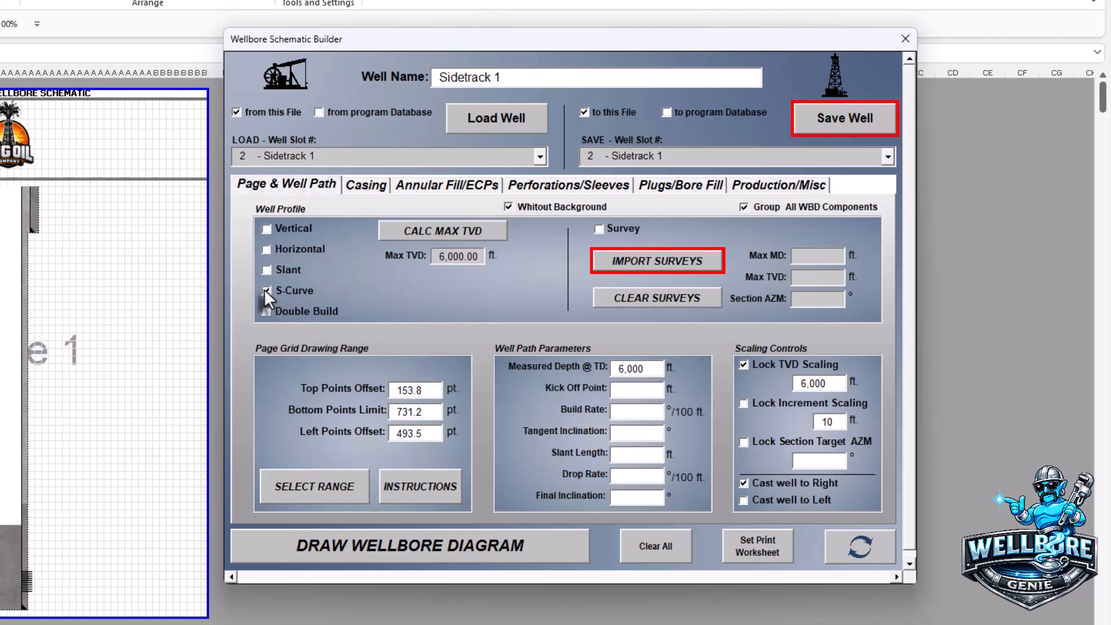
left_click(622, 390)
type("3000")
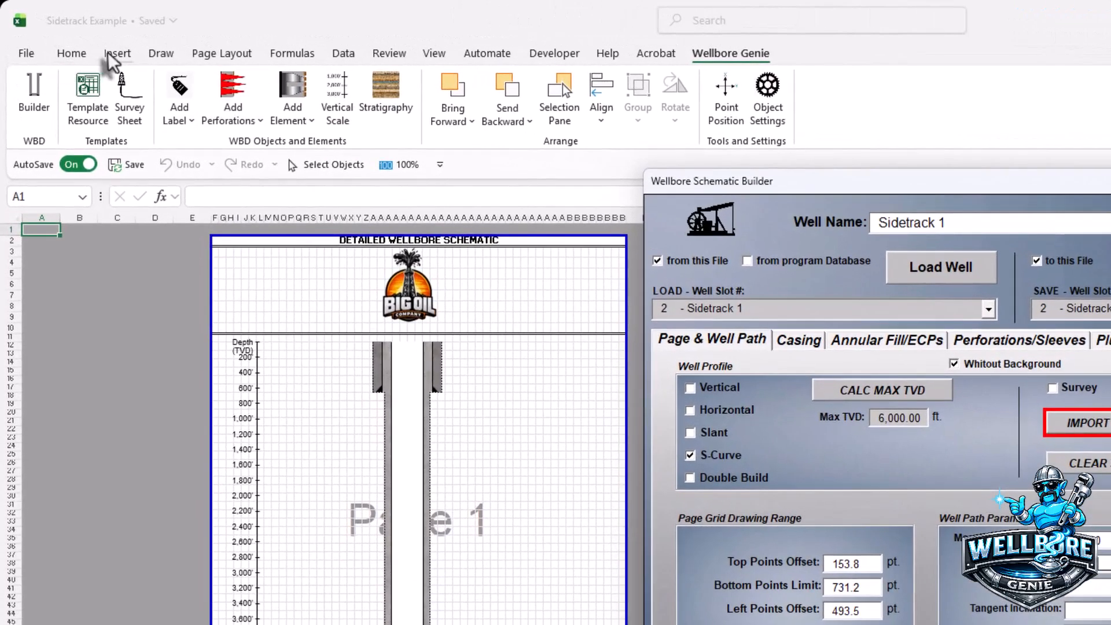
Draw a horizontal straight line about 0.6" wide across the wellbore at about 1,200 ft on the depth scale.
left_click(81, 36)
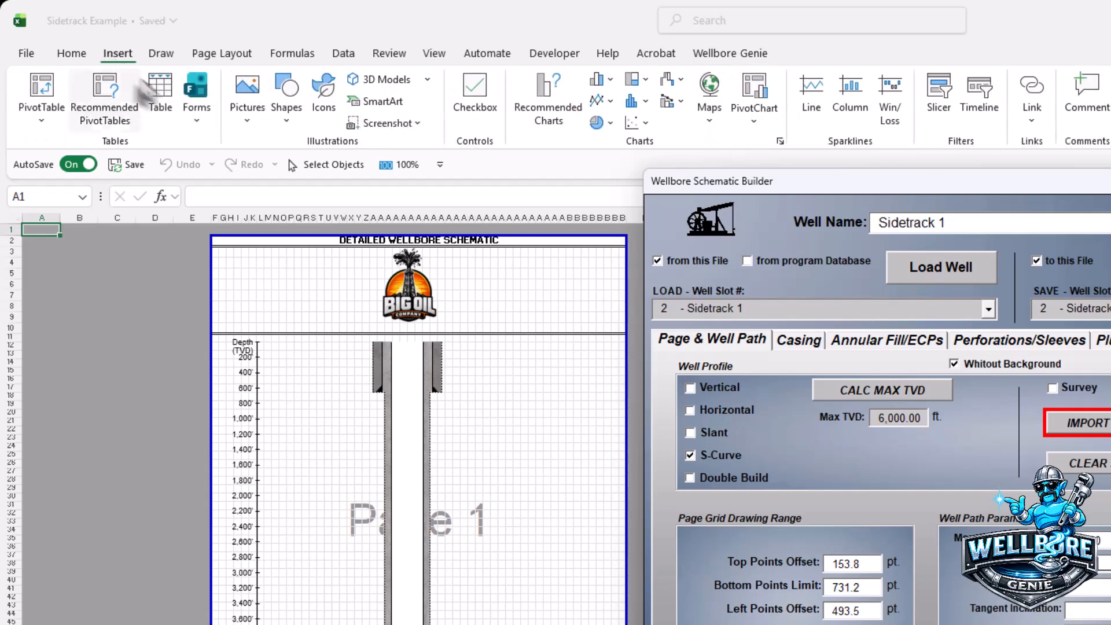
left_click(284, 104)
left_click(322, 242)
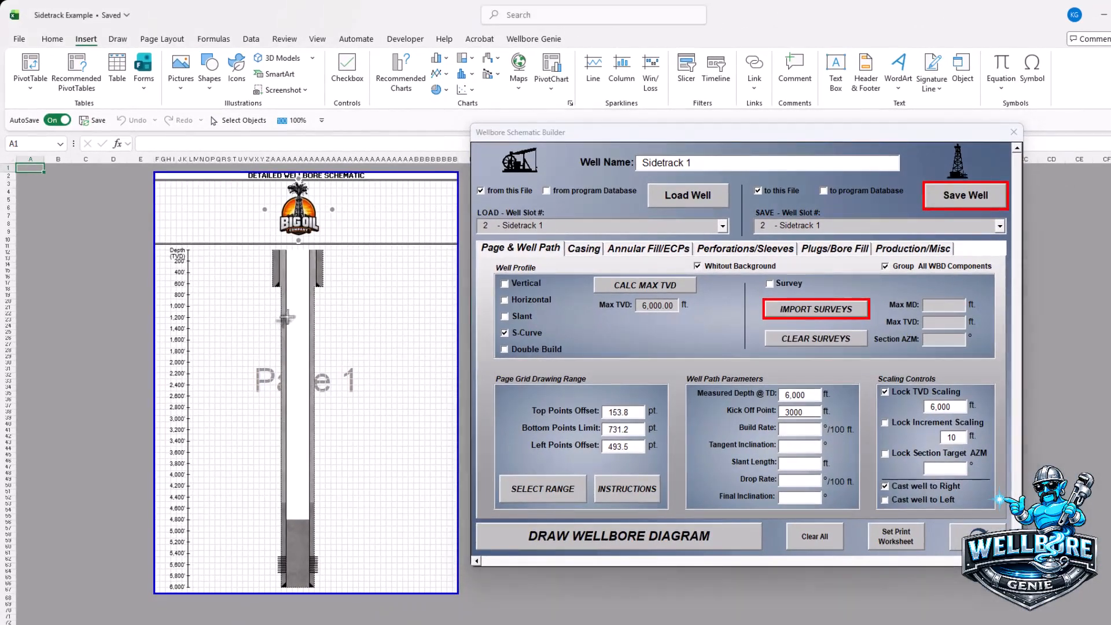
left_click_drag(286, 317, 311, 318)
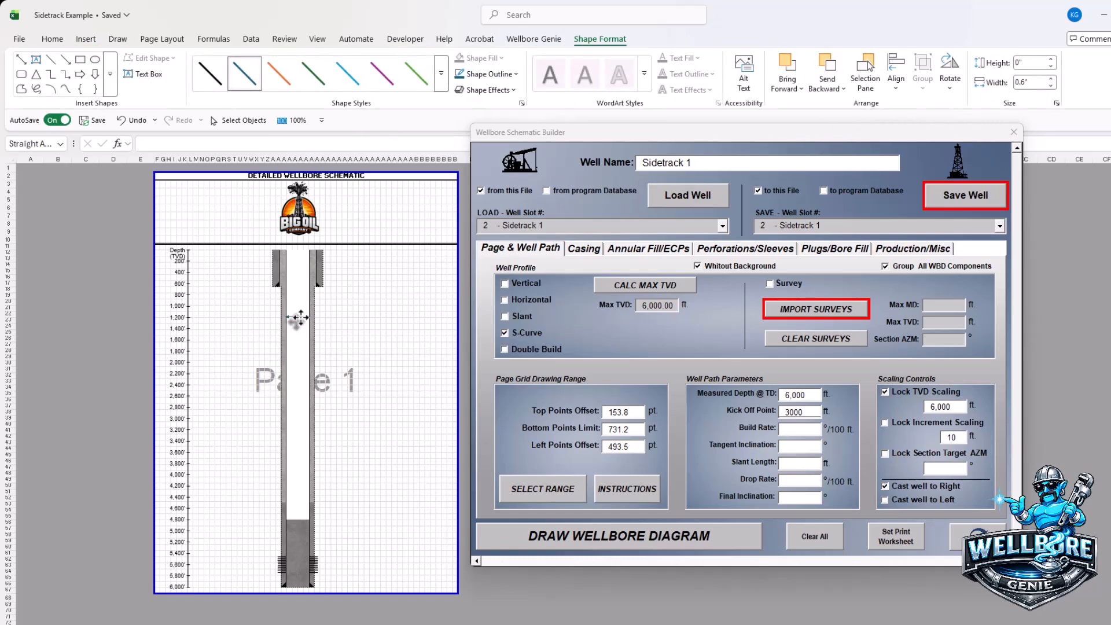
left_click(361, 298)
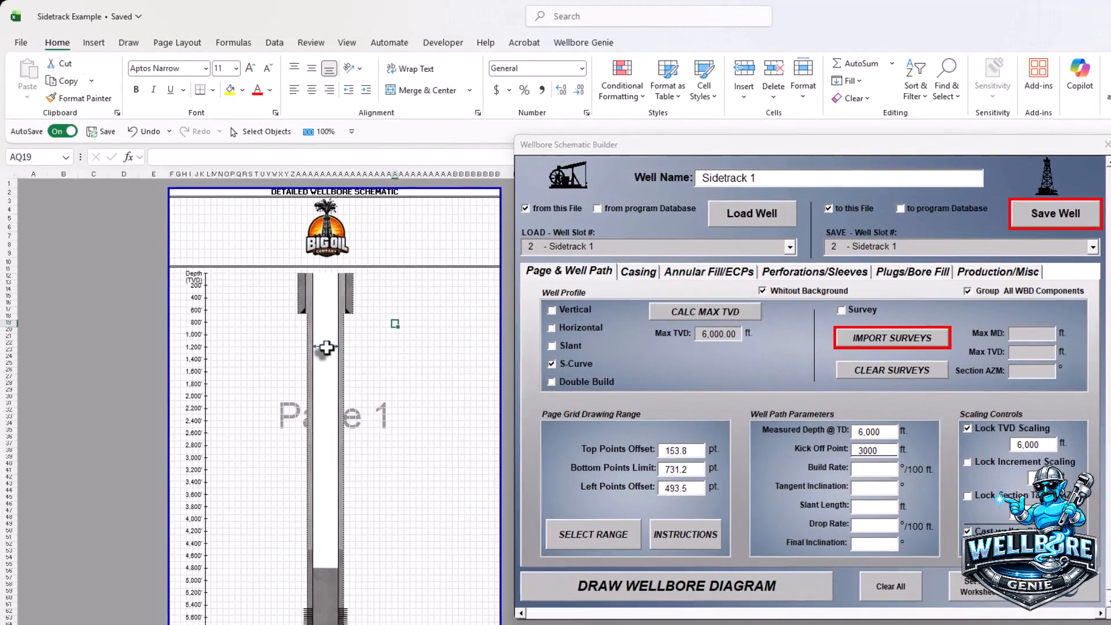
Rotate the drawn line 90° and move it beside the upper end of the depth scale, starting at zero depth.
left_click(326, 347)
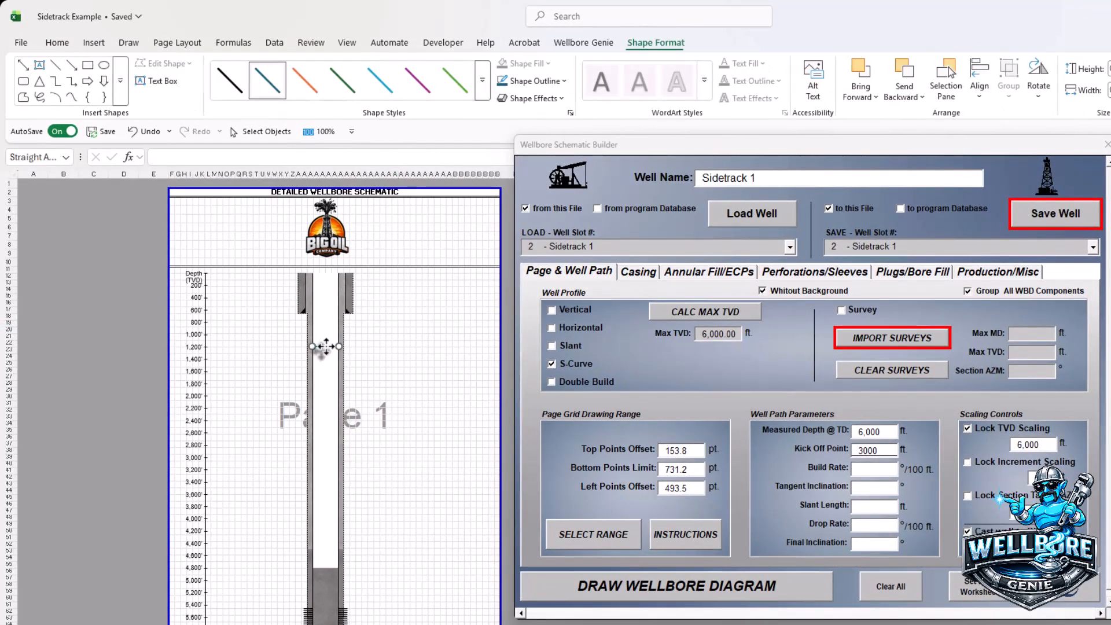
left_click(1037, 78)
left_click(1049, 117)
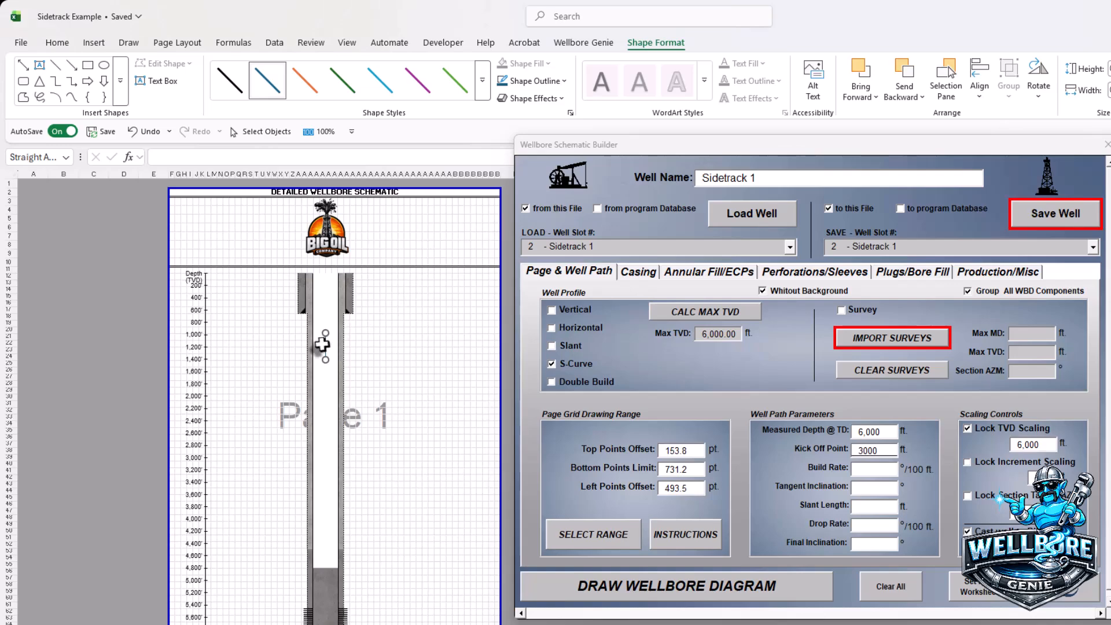
left_click_drag(321, 346, 213, 287)
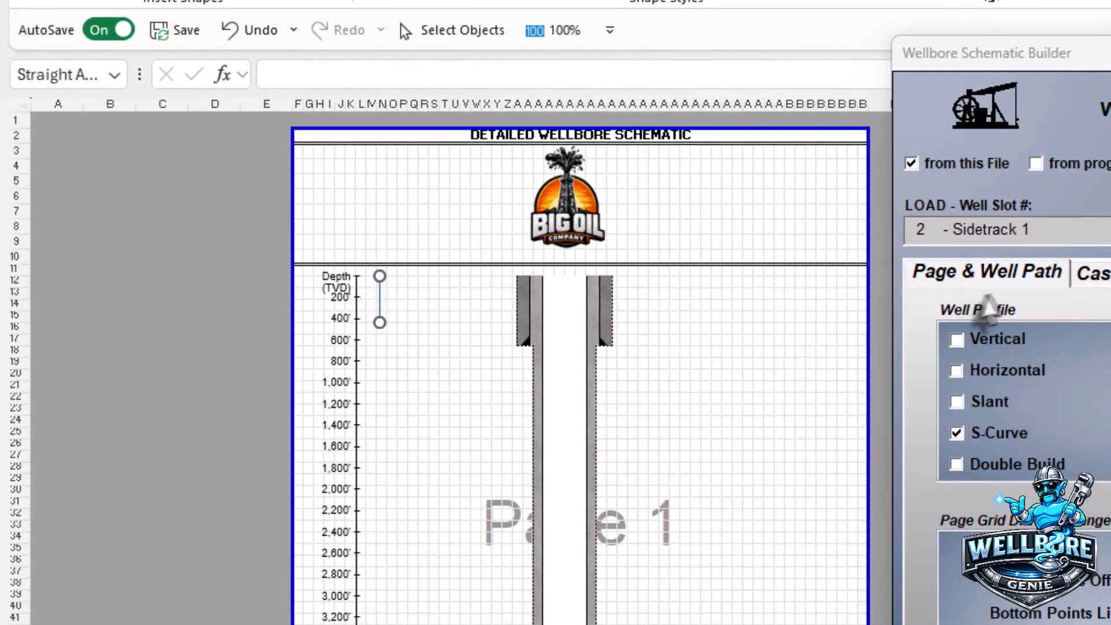
left_click(816, 325)
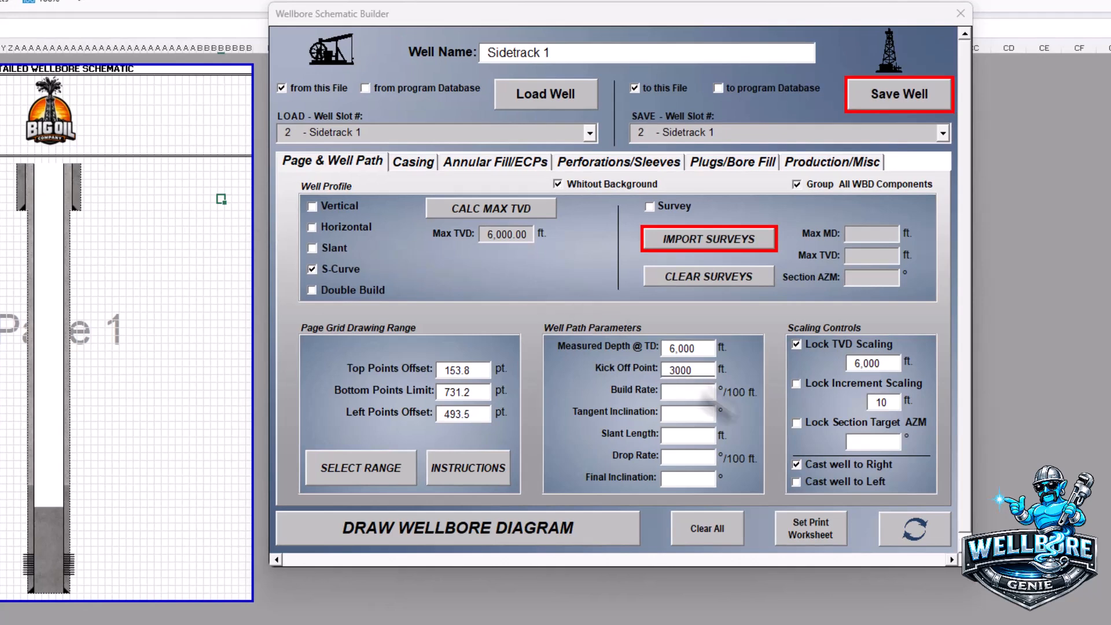
Set the build rate to 15.0°/100 ft, tangent inclination 60.0°, slant length 1,000 ft, drop rate 15.0°/100 ft and final inclination 0°.
left_click(671, 393)
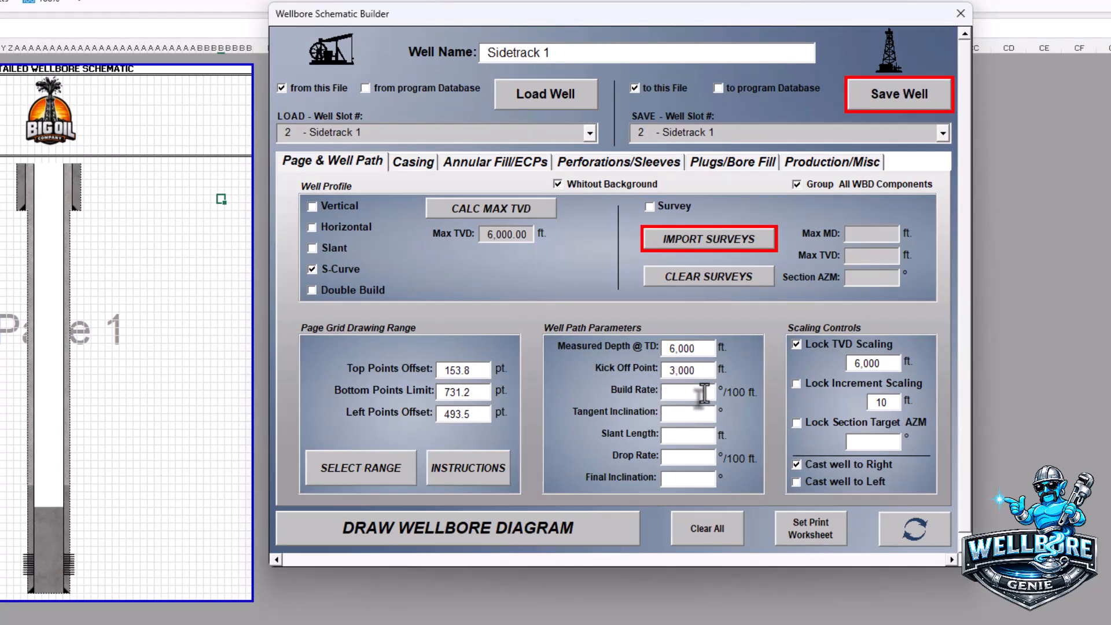
type("15.")
type("0")
key("Tab")
type("10")
key("Tab")
type("15")
key("Tab")
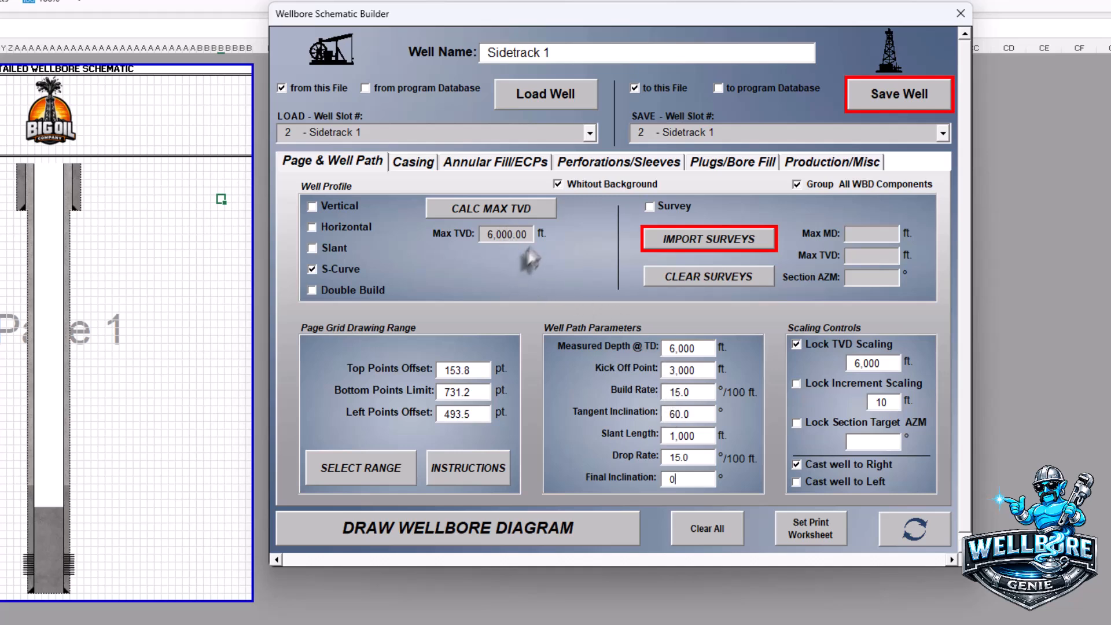
Calculate the maximum TVD, set the measured depth at TD to 6,643 ft and recalculate.
left_click(527, 206)
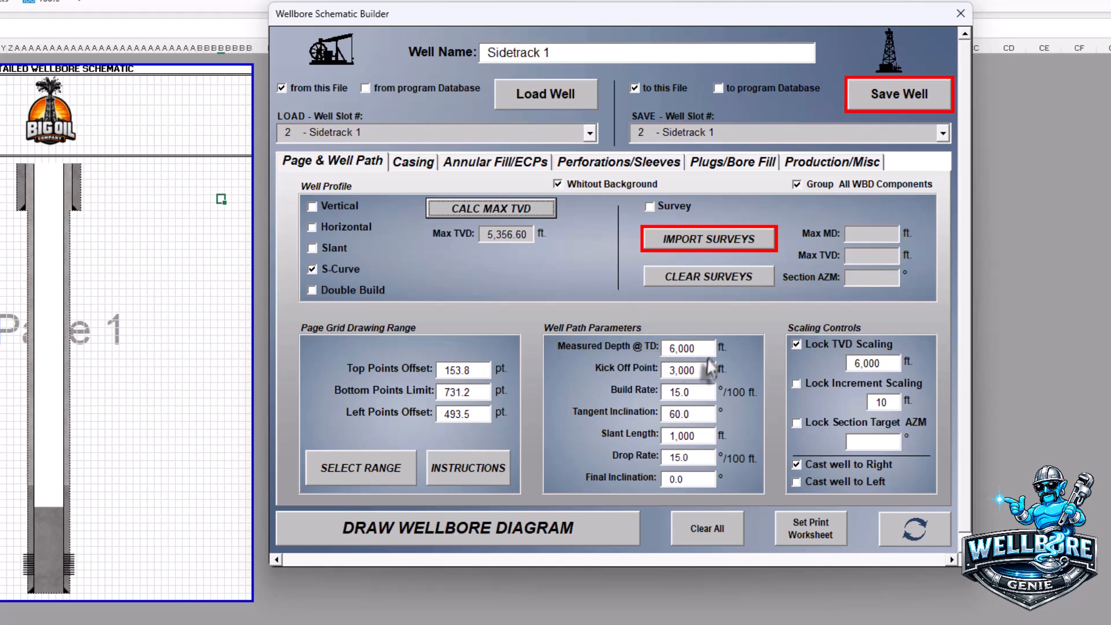
left_click_drag(705, 349, 619, 354)
type("6643")
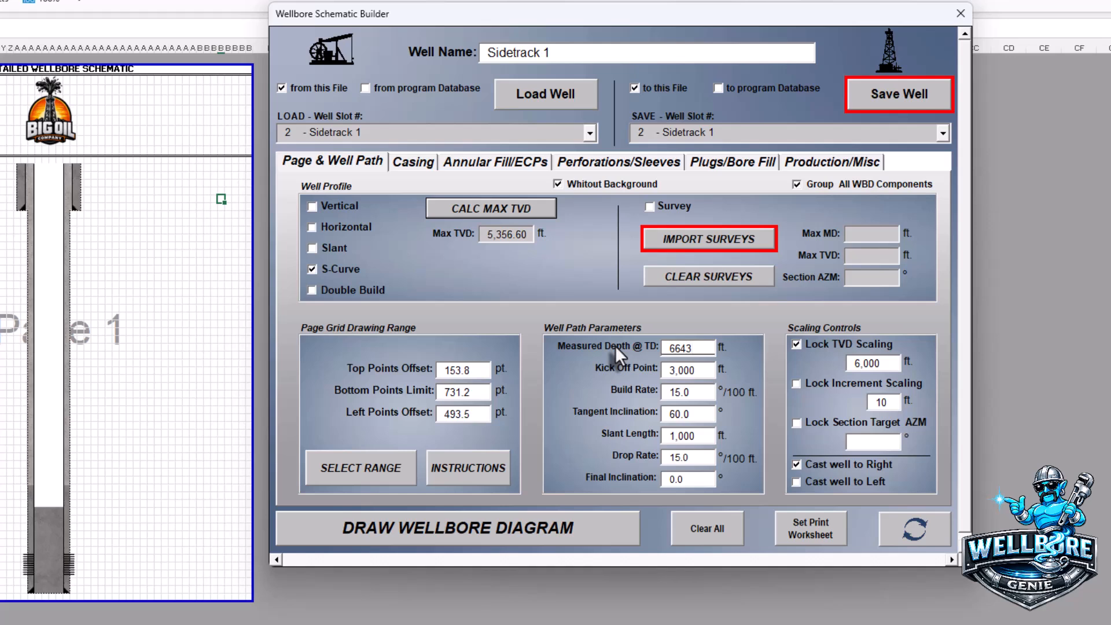
left_click(548, 206)
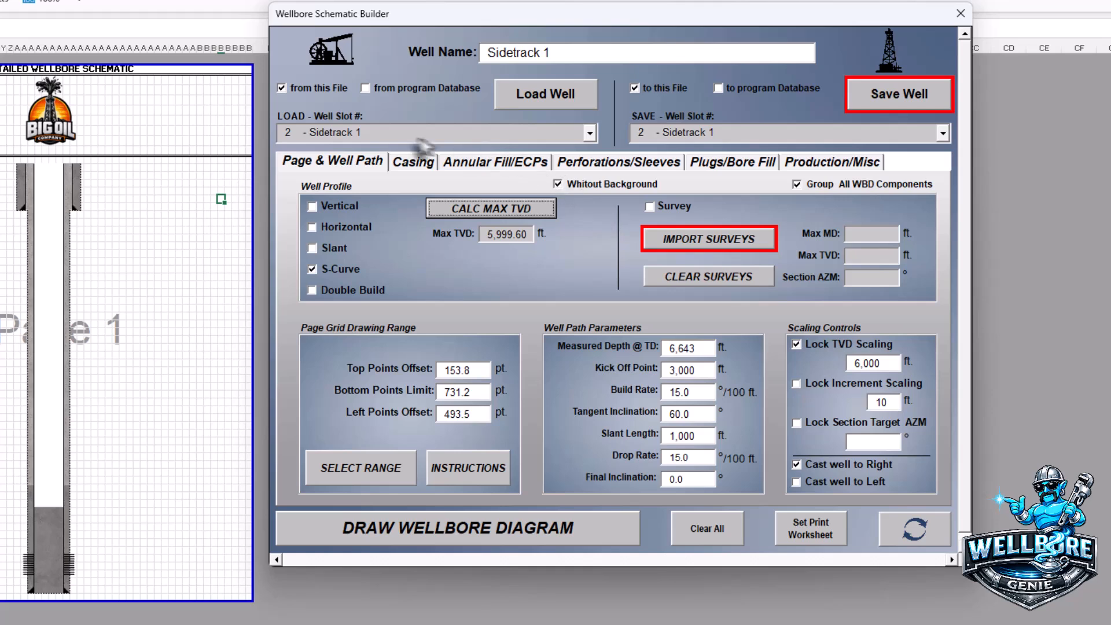
Set casing String 2's bottom to 3,000 ft, its cement to None, and remove its shoe.
left_click(410, 163)
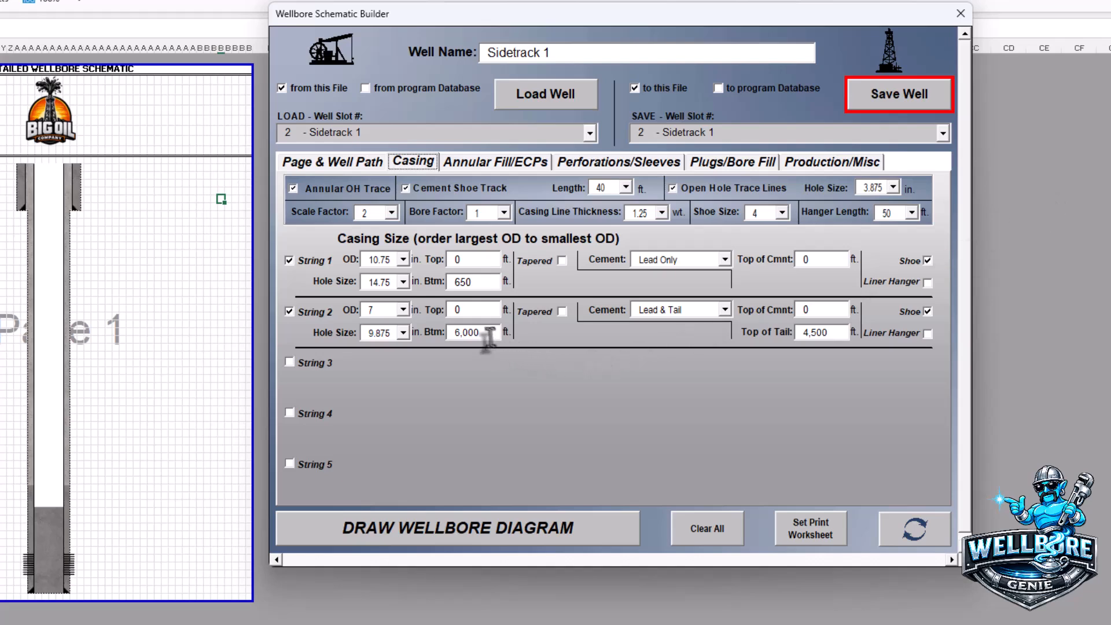
left_click_drag(489, 336, 434, 333)
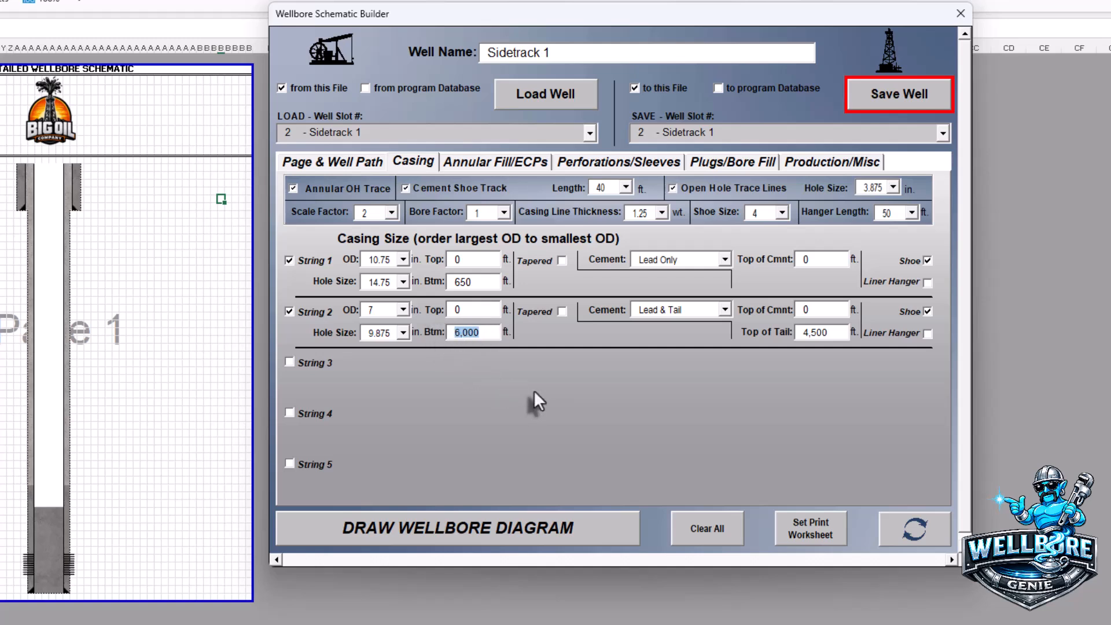
type("3000")
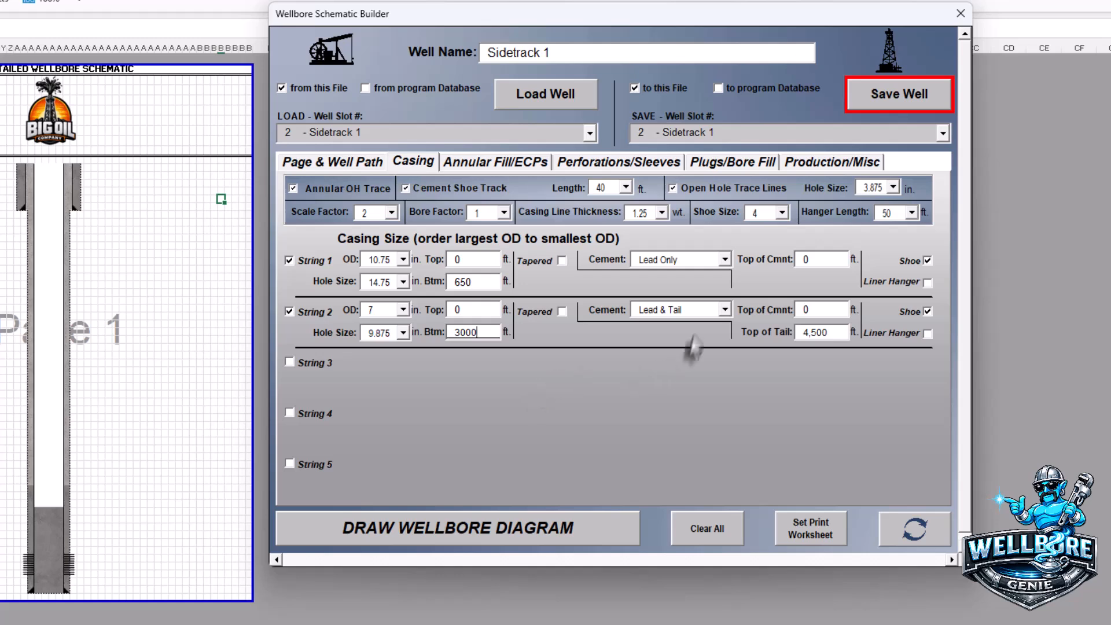
left_click(724, 309)
left_click(700, 325)
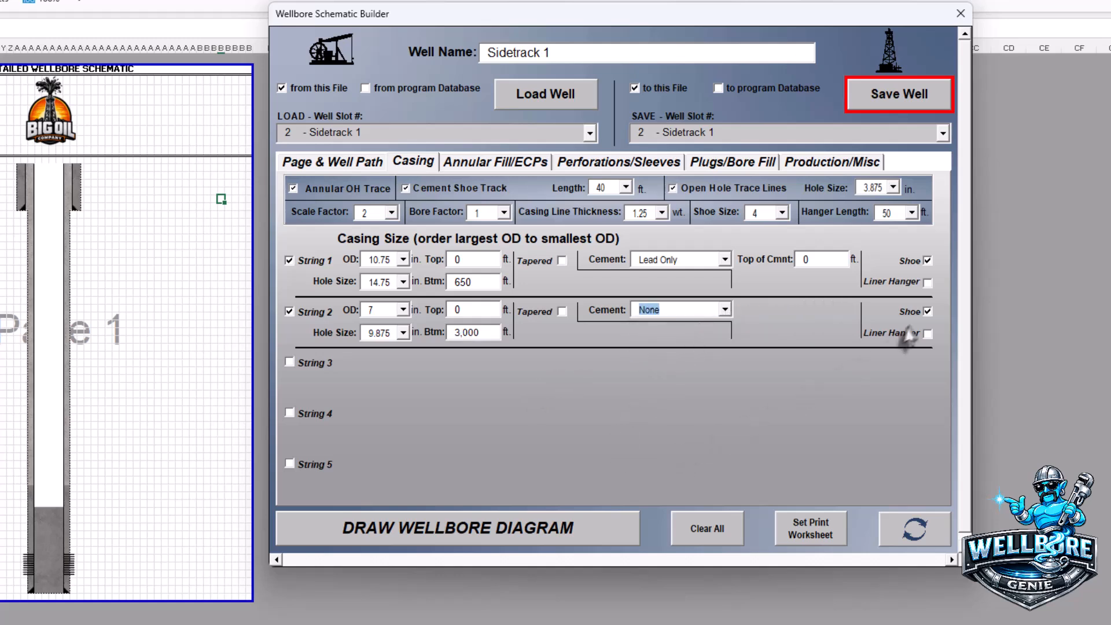
left_click(926, 312)
Enable casing String 3 with a 4.5 in OD, a 6.125 in hole size and a bottom depth of 6,643 ft.
left_click(289, 362)
left_click(400, 360)
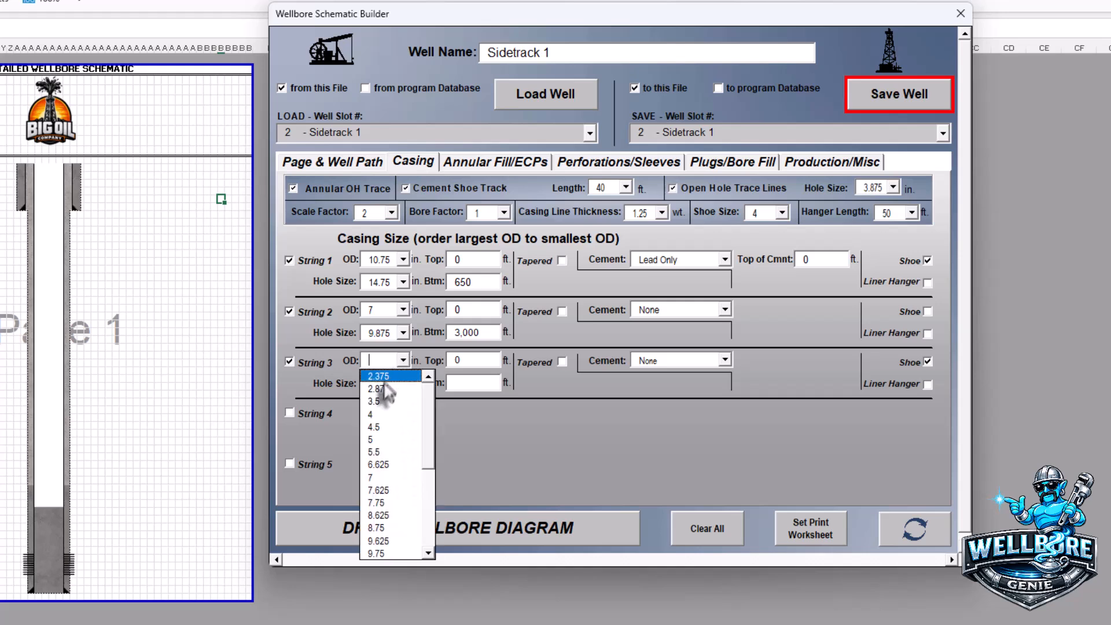
left_click(377, 427)
left_click(403, 383)
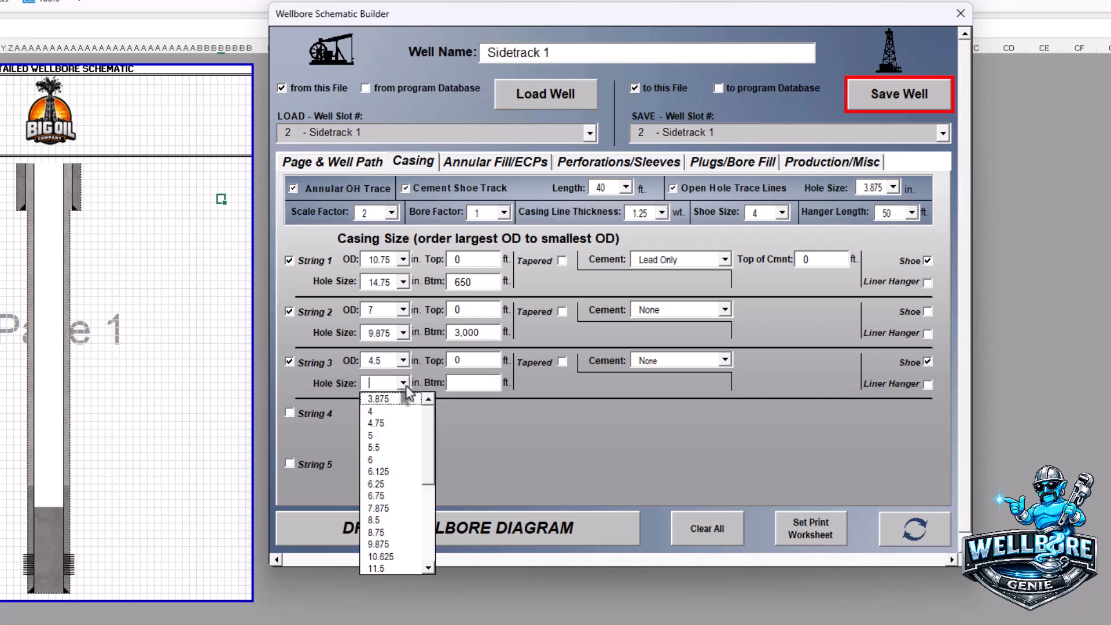
left_click(377, 472)
left_click(468, 383)
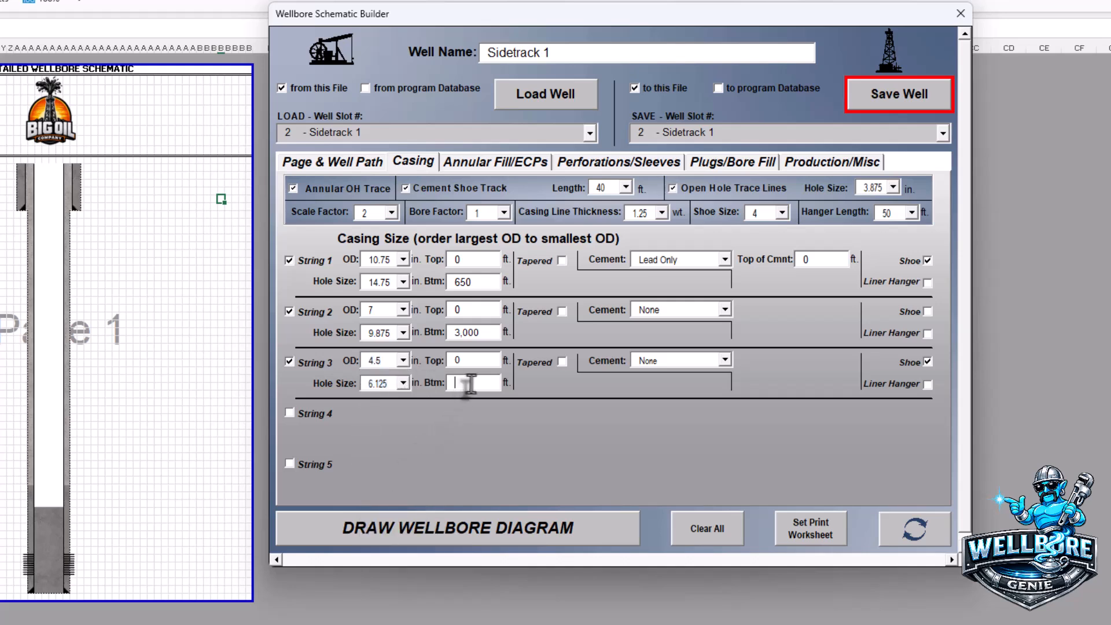
type("6643")
Set String 3's cement to Lead & Tail with the top of tail at 4,000 ft.
left_click(725, 359)
left_click(690, 400)
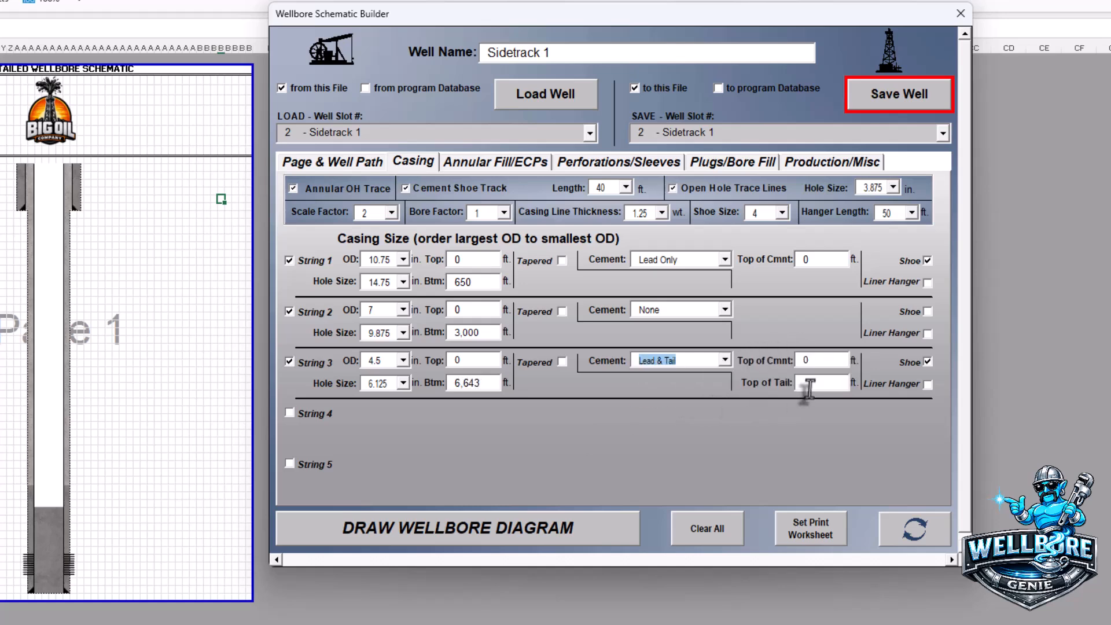
type("4000")
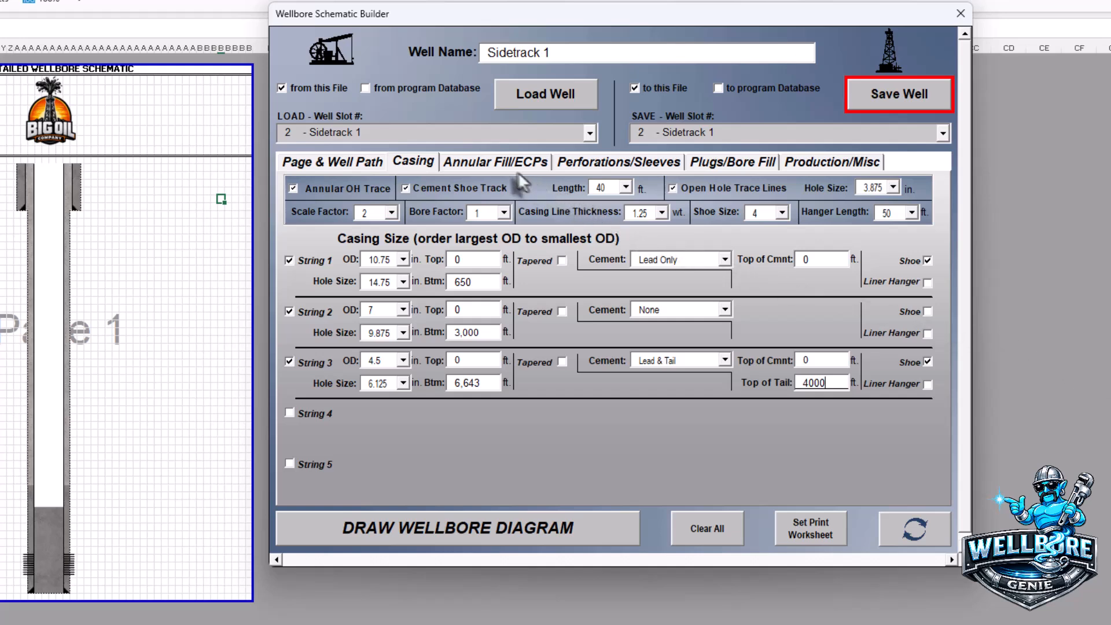
Enable annular Fill 1 on casing annulus 2 from 0 to 3,000 ft with the Light Cement fill type.
left_click(496, 161)
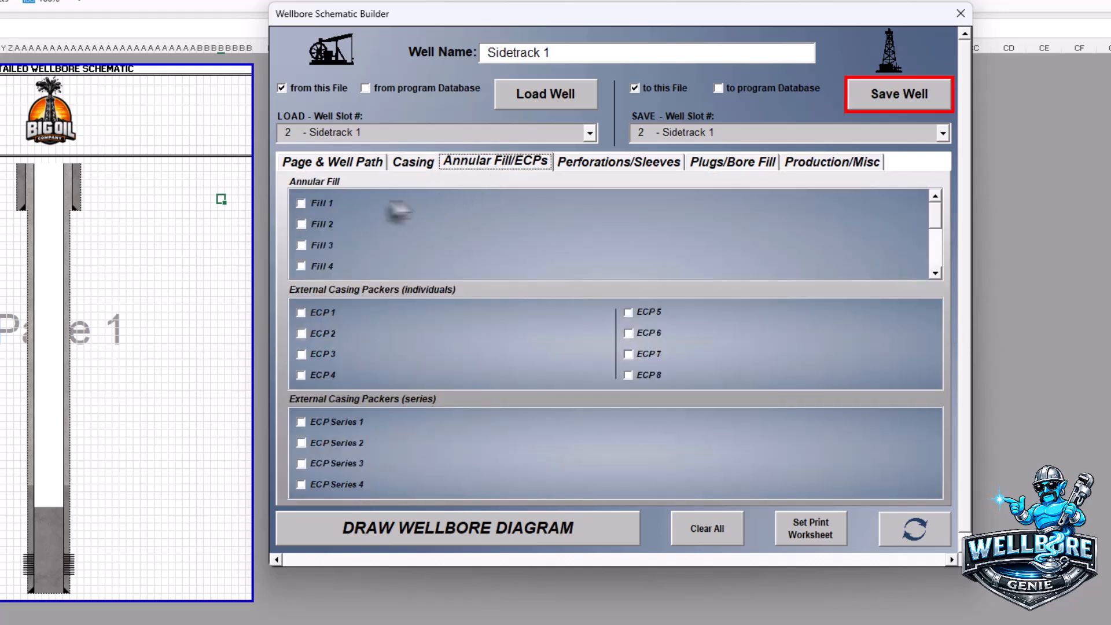
left_click(322, 205)
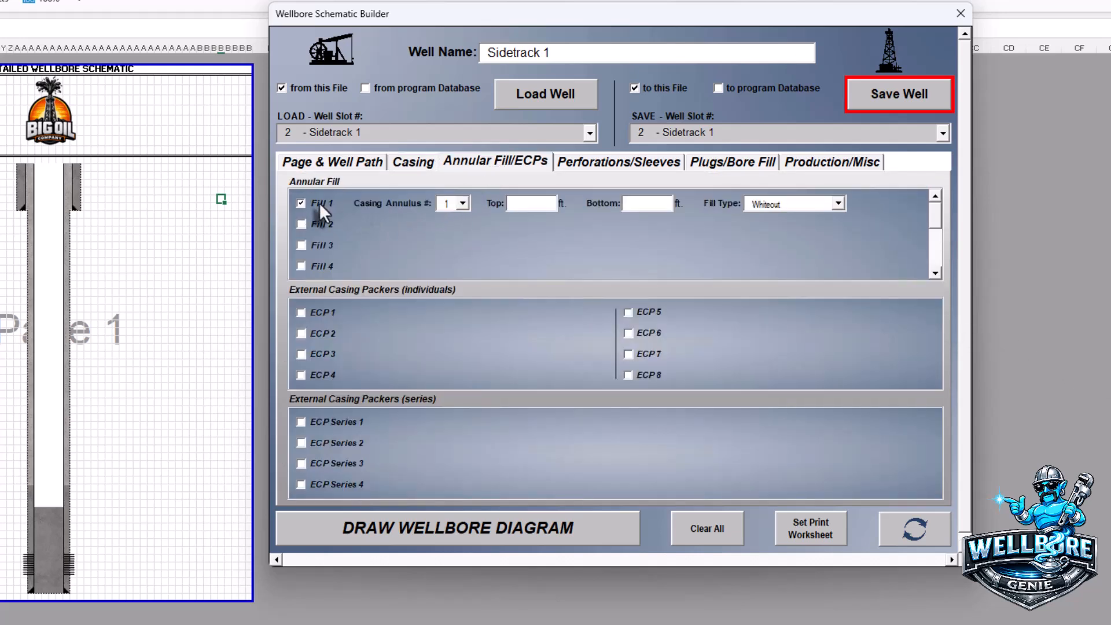
left_click(463, 202)
left_click(457, 231)
type("000")
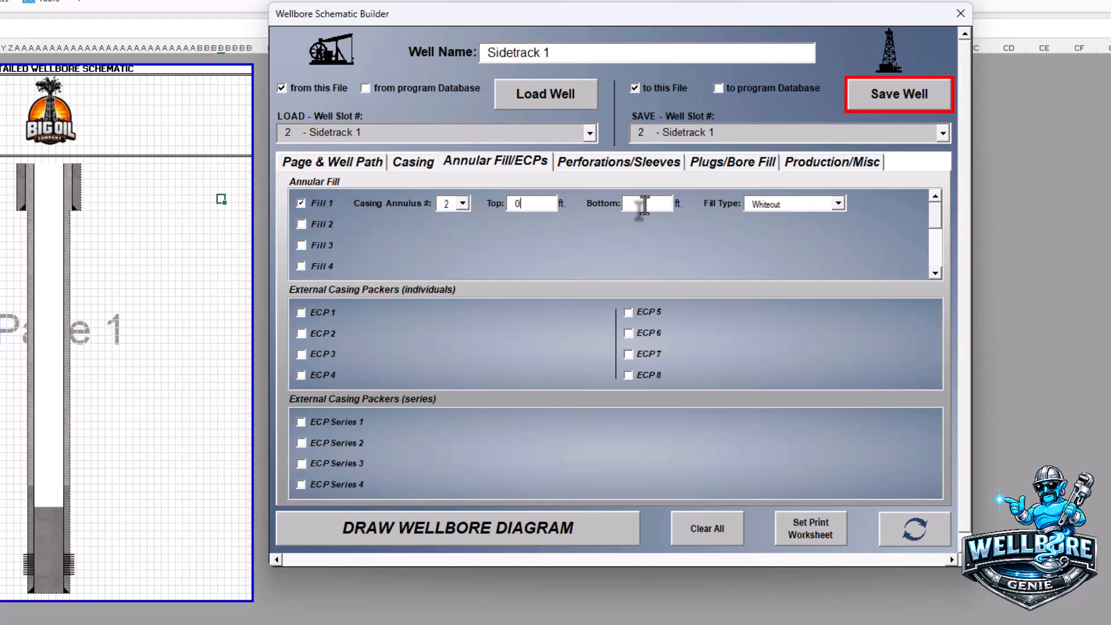
left_click(644, 203)
type("30")
left_click(837, 204)
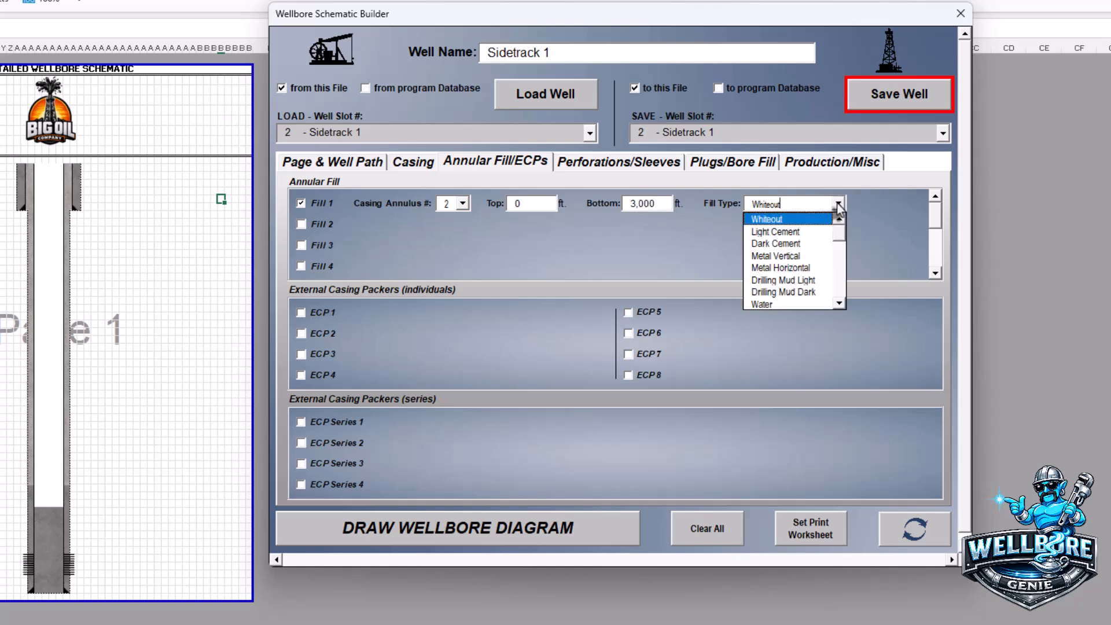
left_click(807, 232)
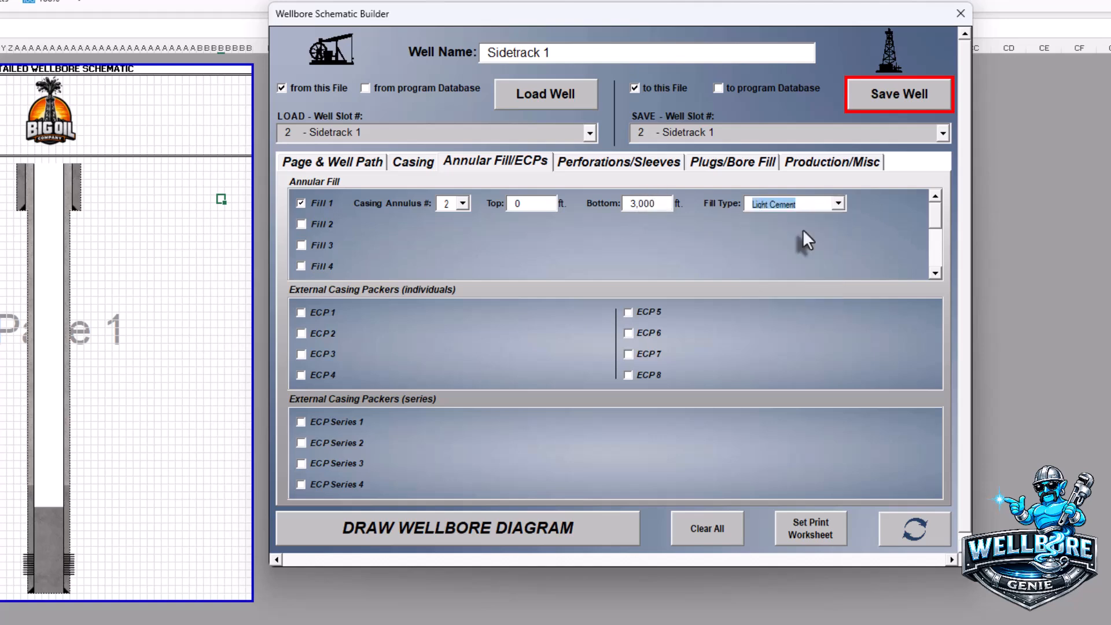
Remove individual perforation Perf 1 and bore Fill 1 from the sidetrack, and draw the wellbore diagram.
left_click(626, 163)
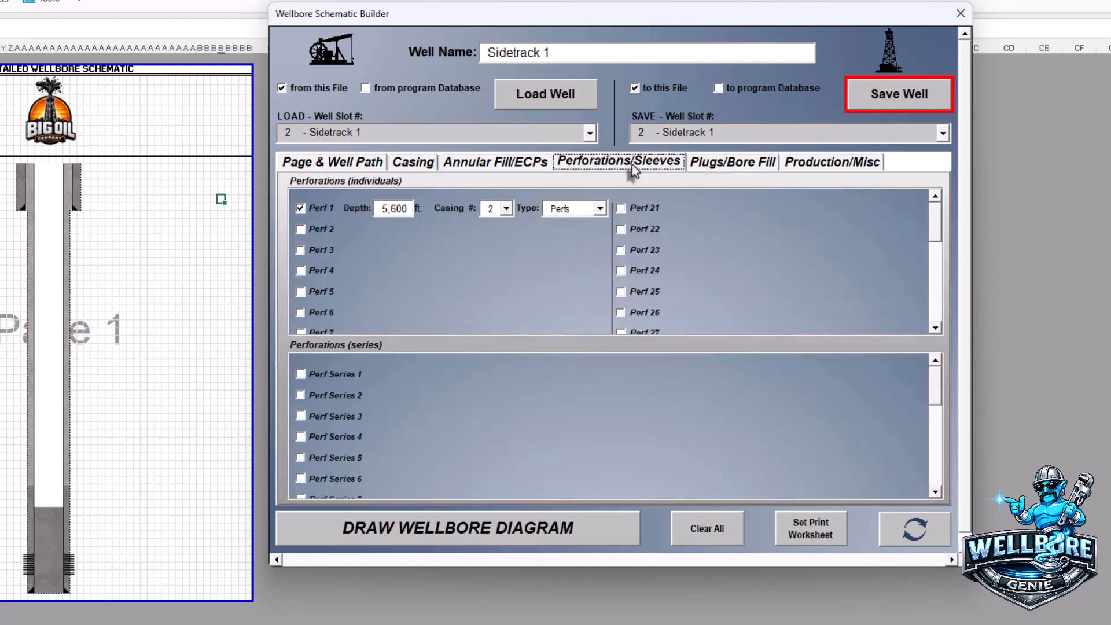
left_click(300, 209)
left_click(754, 162)
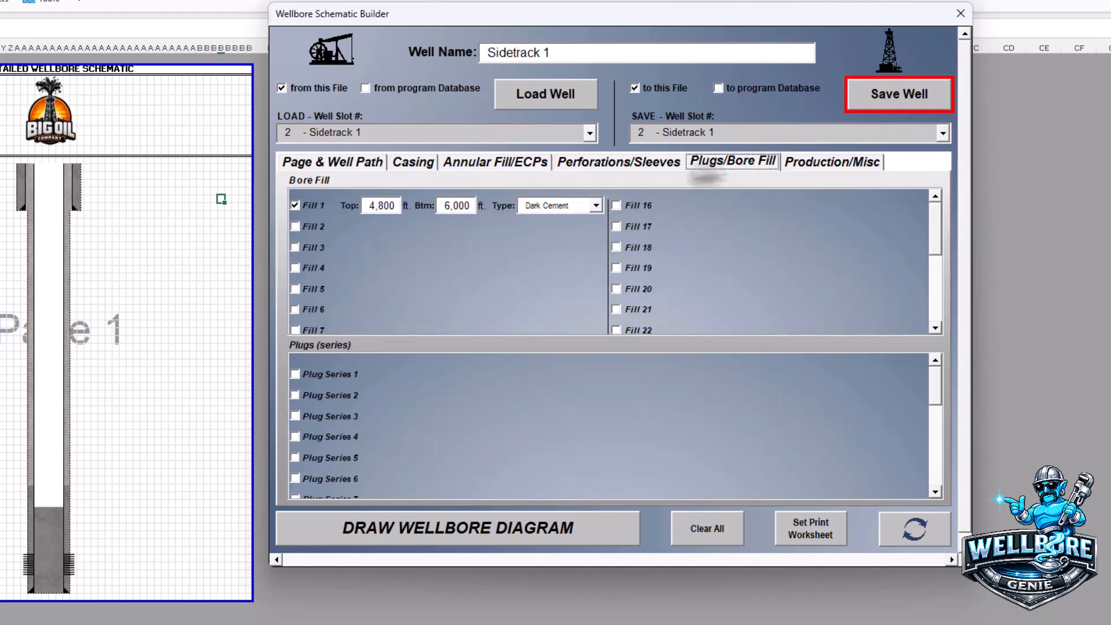
left_click(295, 206)
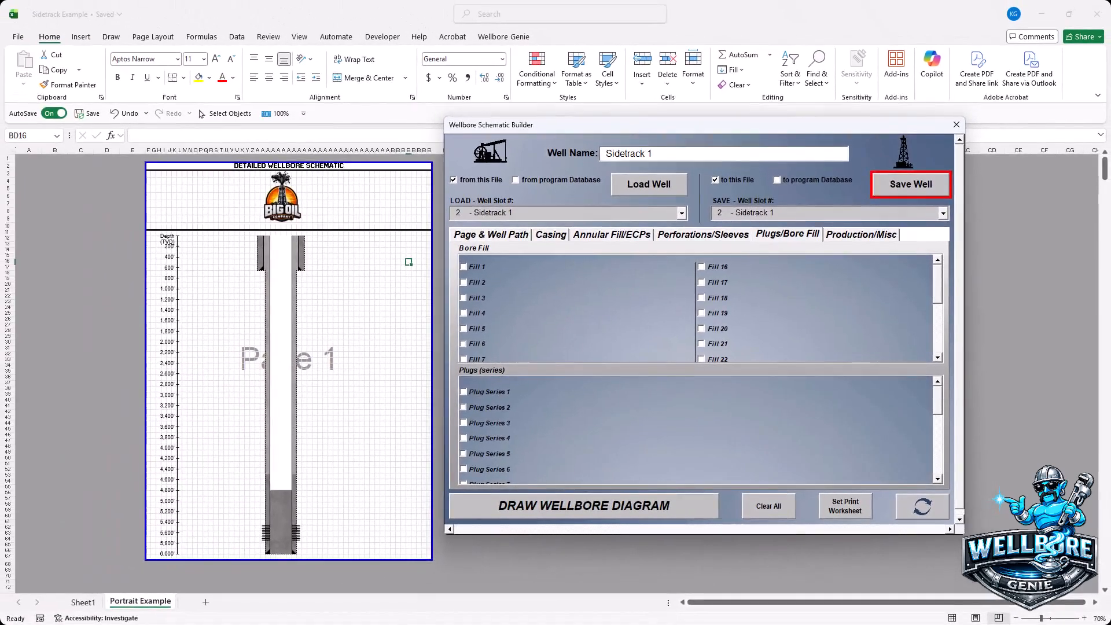
left_click(691, 509)
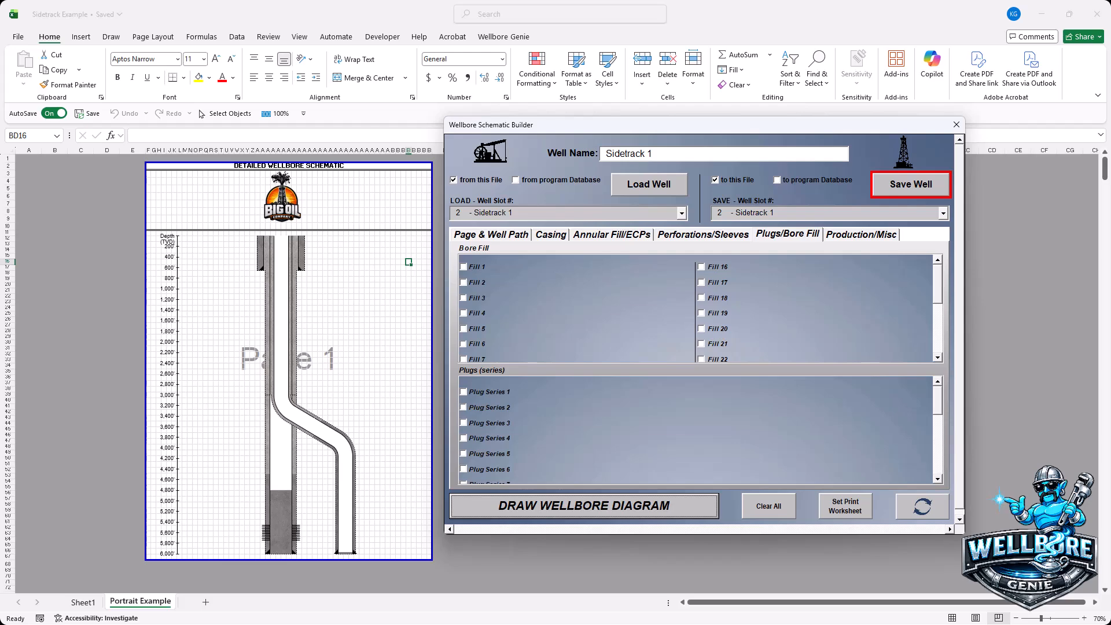
Move the drawn sidetrack group to the right so it stands beside the original vertical hole.
left_click(307, 423)
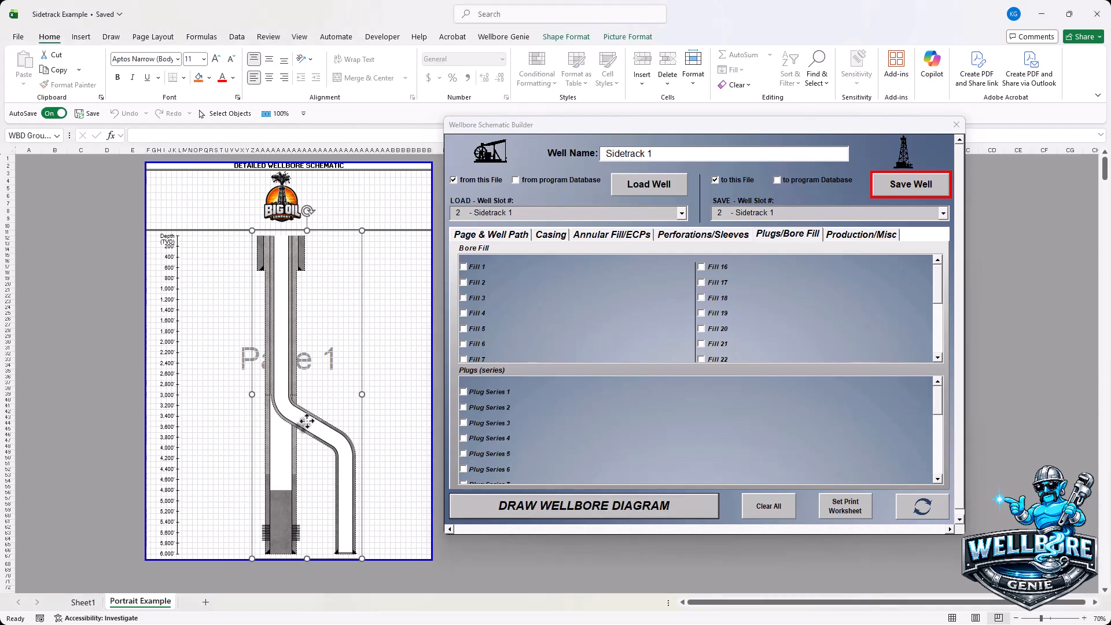
left_click_drag(307, 423, 359, 420)
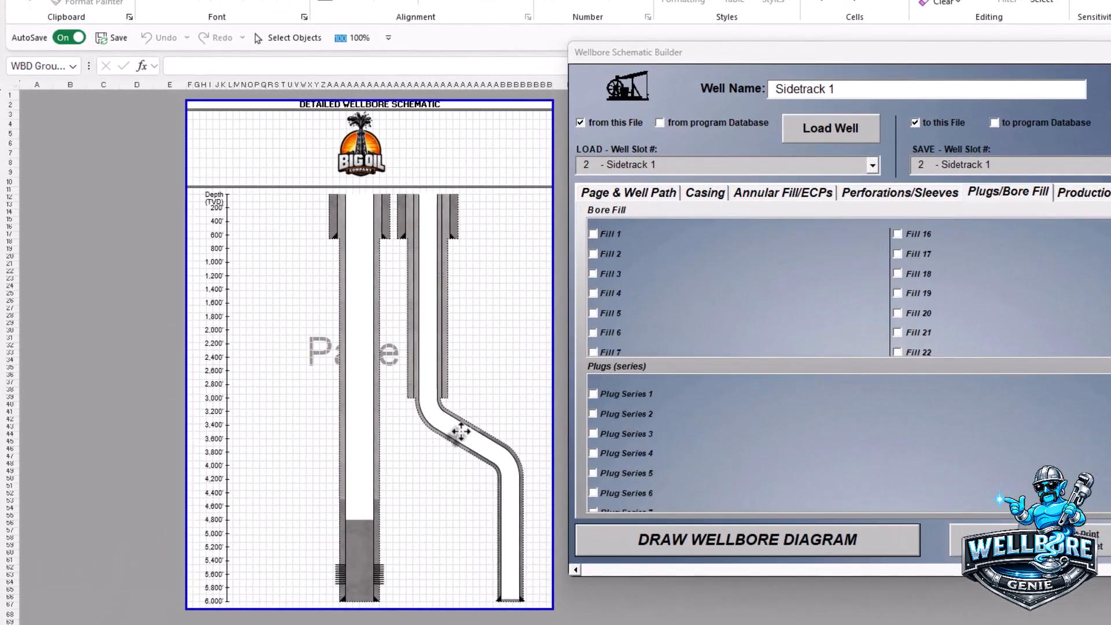
left_click_drag(460, 431, 461, 432)
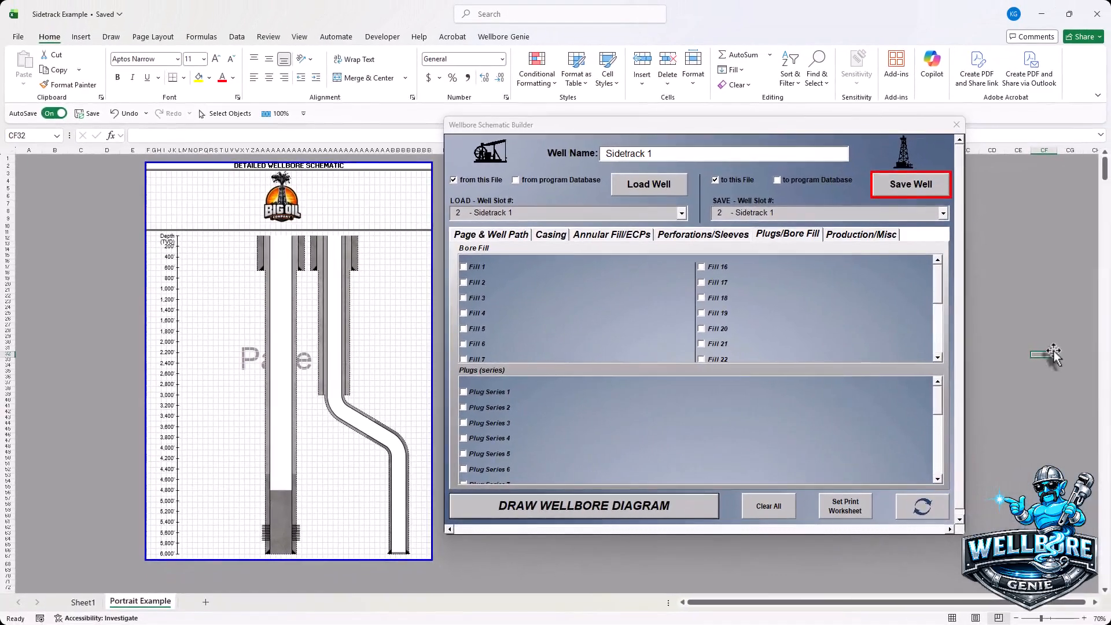
Set the well path to cast to the left and redraw the sidetrack diagram.
left_click(491, 238)
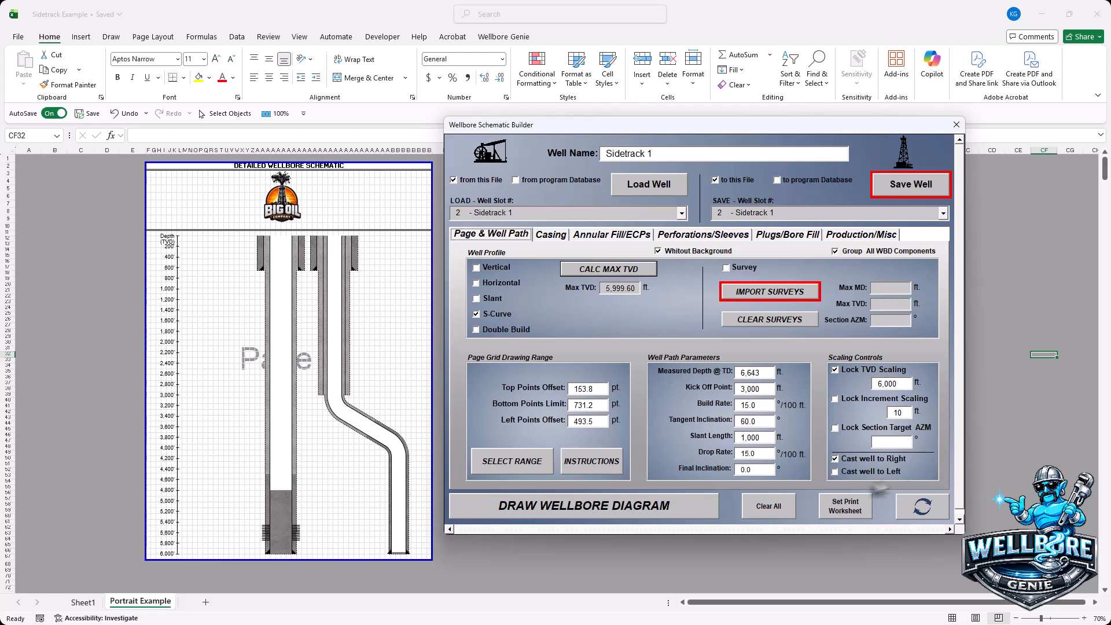
left_click(837, 472)
left_click(924, 506)
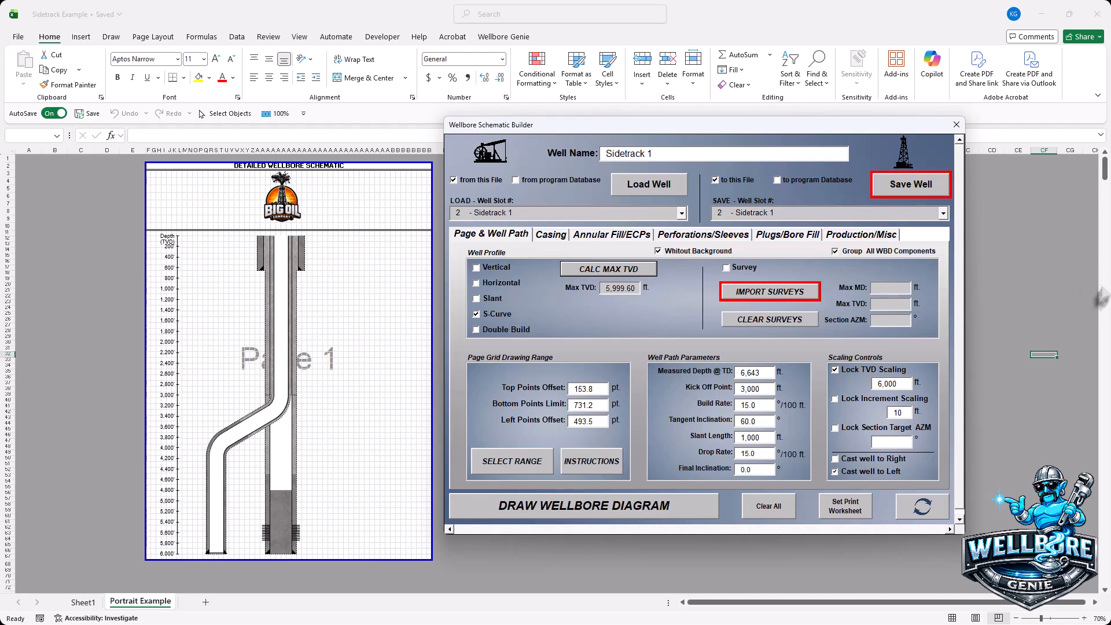
Add a whipstock element to the wellbore schematic.
left_click(503, 37)
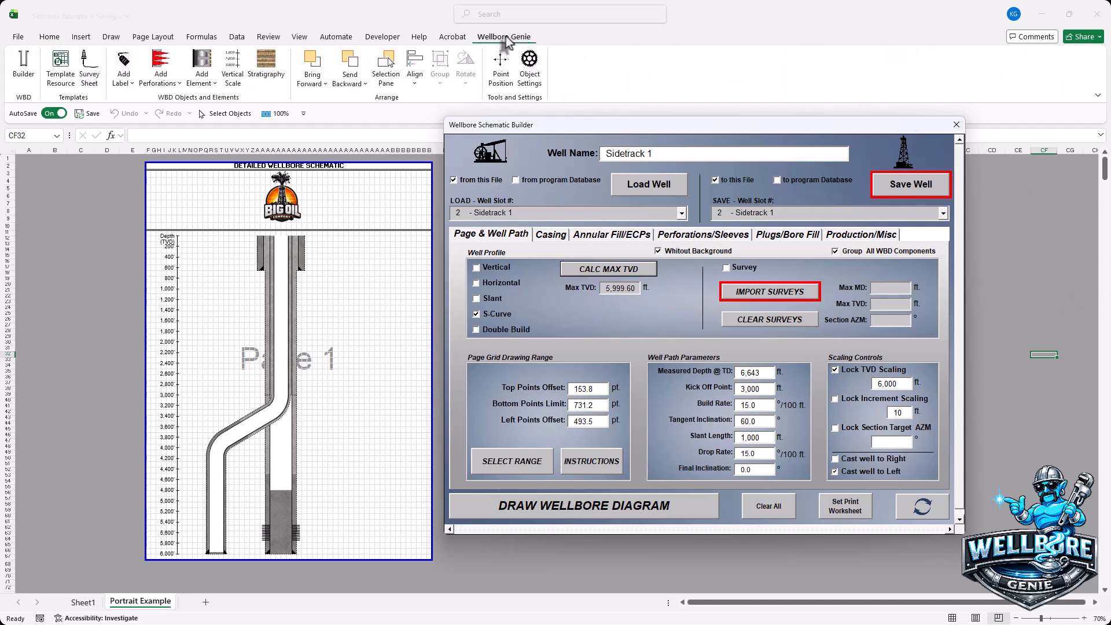
left_click(205, 83)
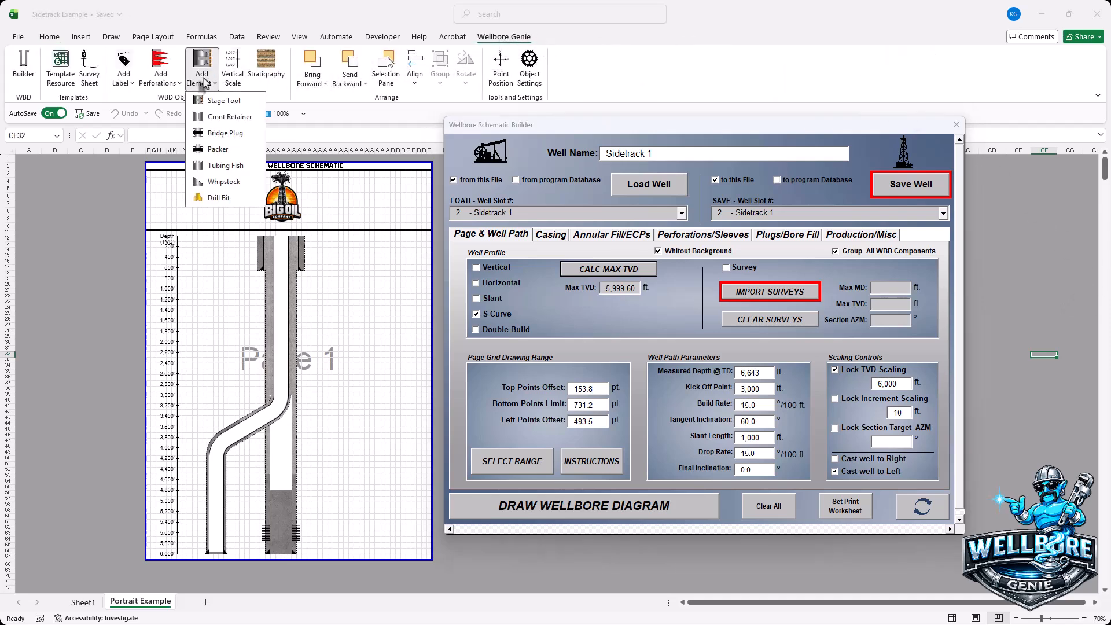
left_click(220, 182)
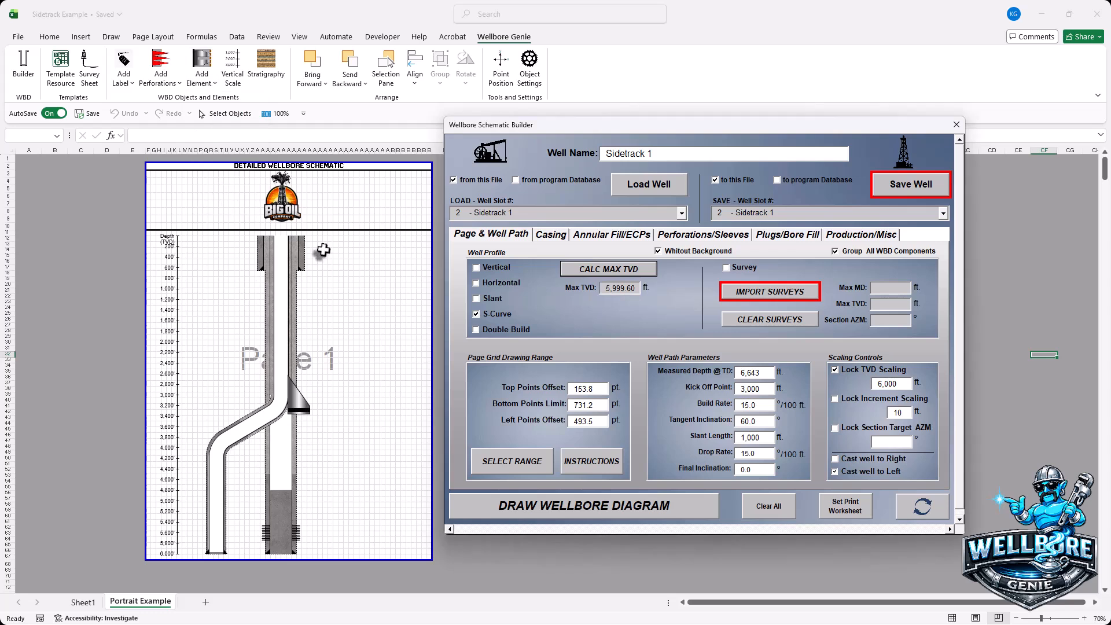
Flip the whipstock horizontally and place it in the original bore at the kick-off point, behind the sidetrack.
left_click(299, 398)
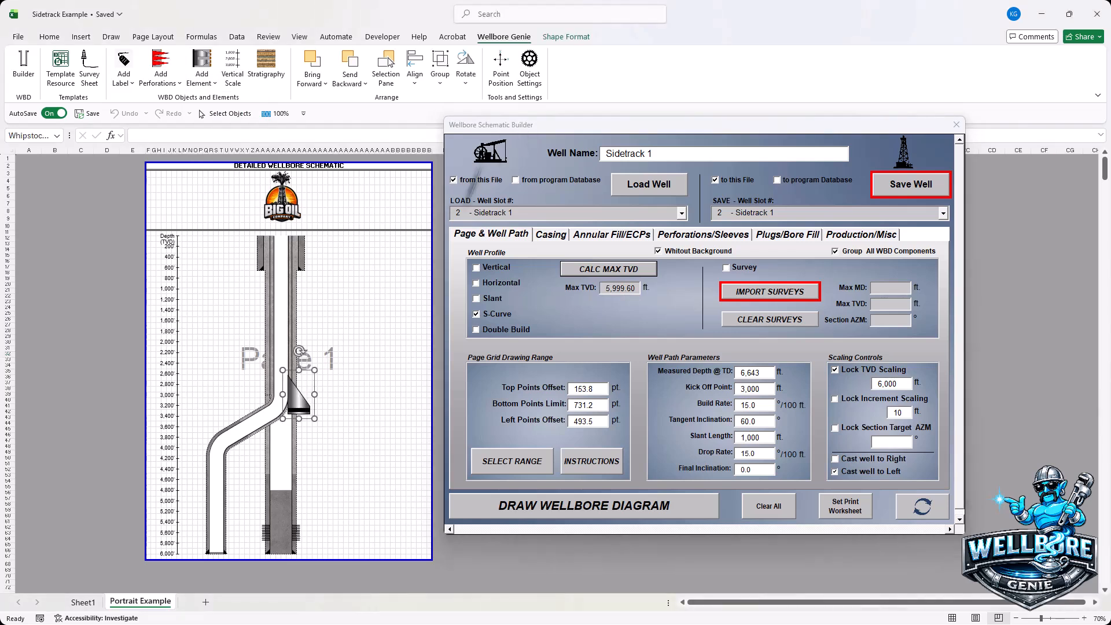
left_click(473, 64)
left_click(504, 149)
left_click_drag(304, 383, 285, 418)
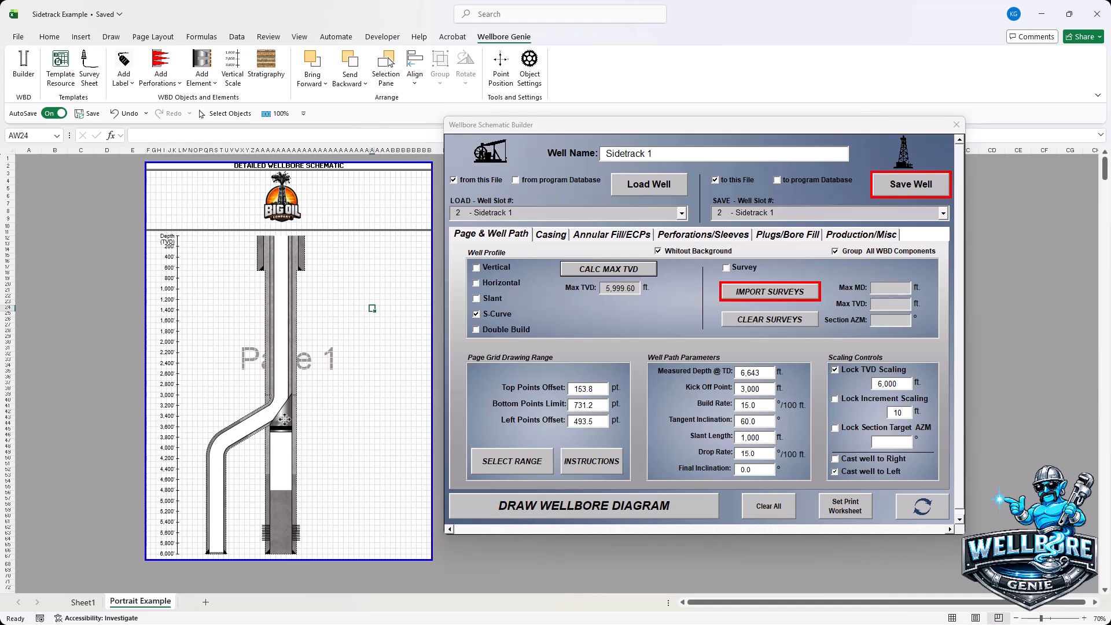
left_click(354, 65)
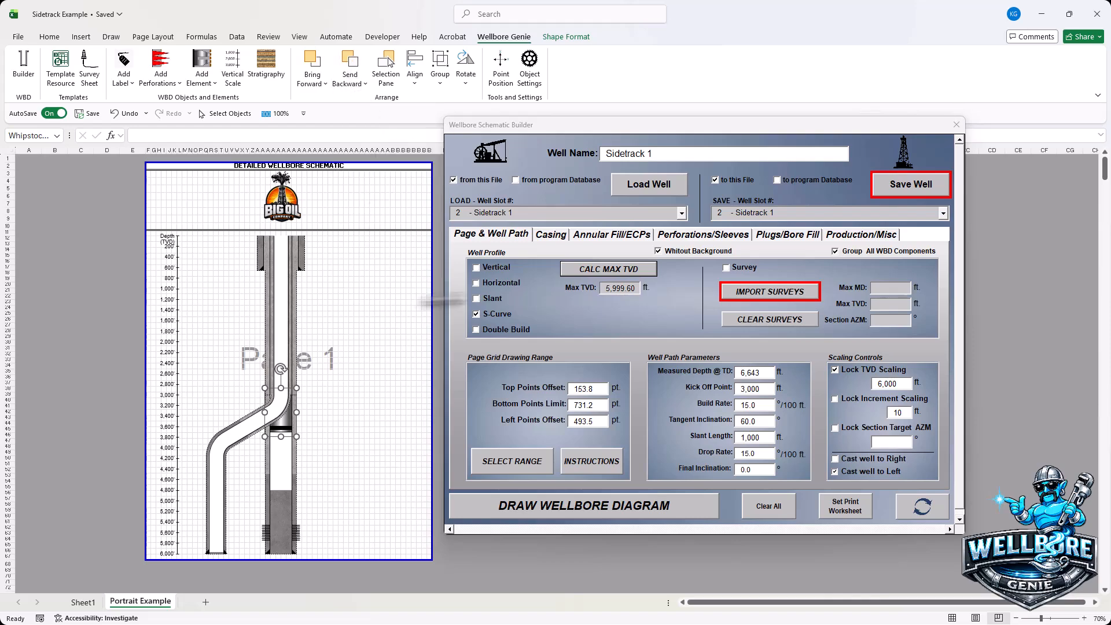